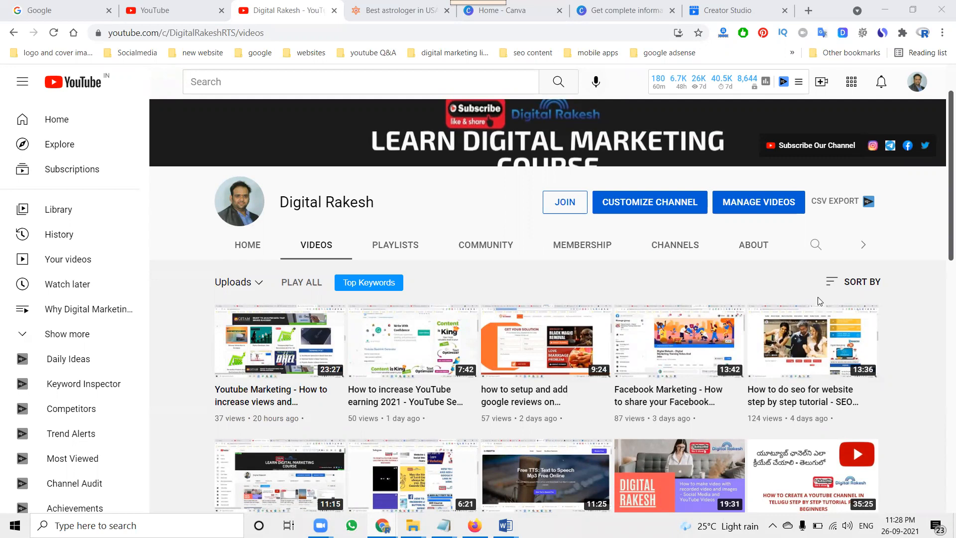
Step: Start a blank YouTube Video Ad design from the Video category and dismiss the video editor introduction
click(509, 14)
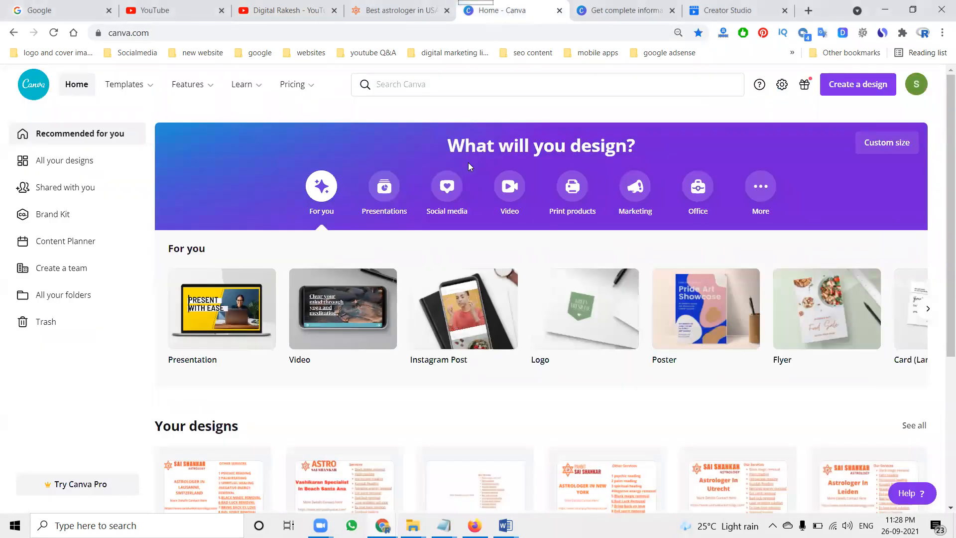
click(504, 193)
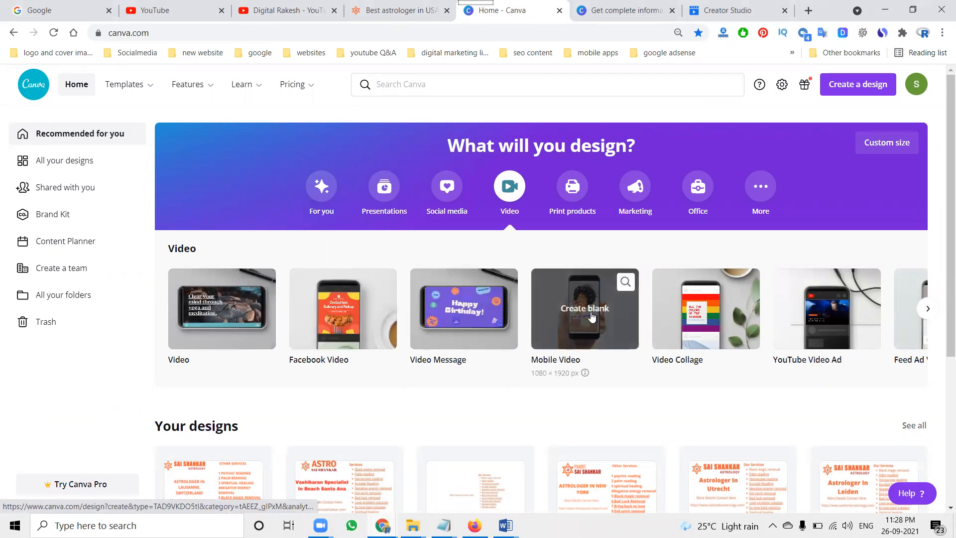
click(802, 327)
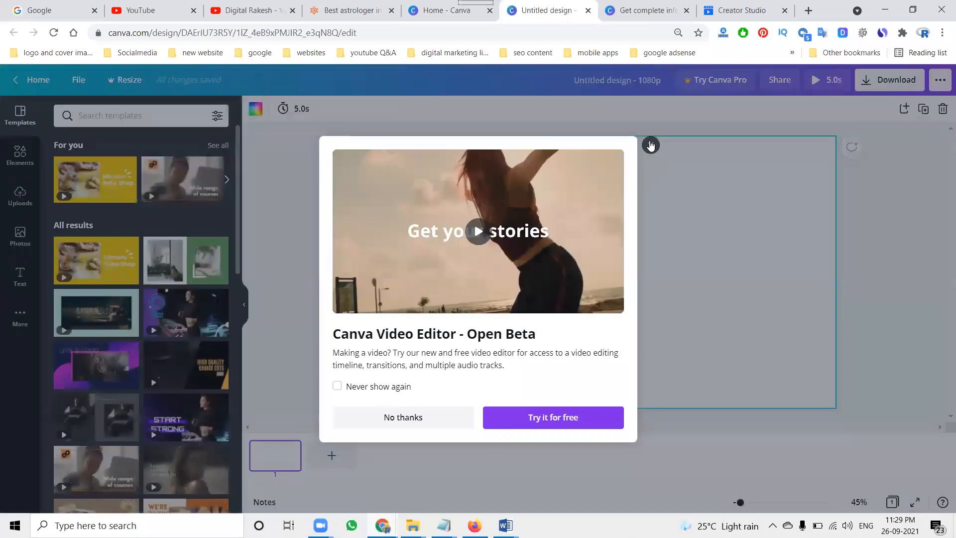
click(651, 145)
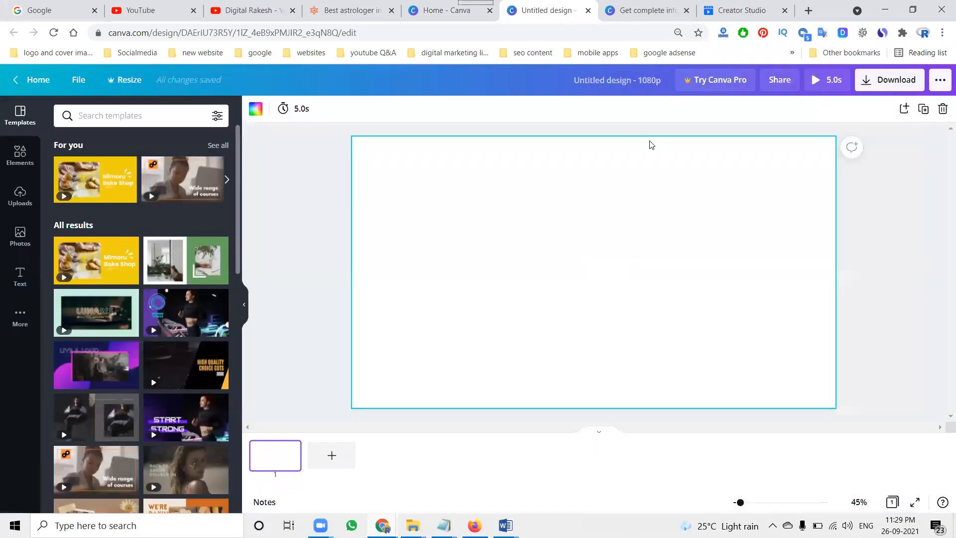
Step: Open the Orange Minimalist Online Education YouTube Video Ad template and try two of its pages, undoing each
click(184, 181)
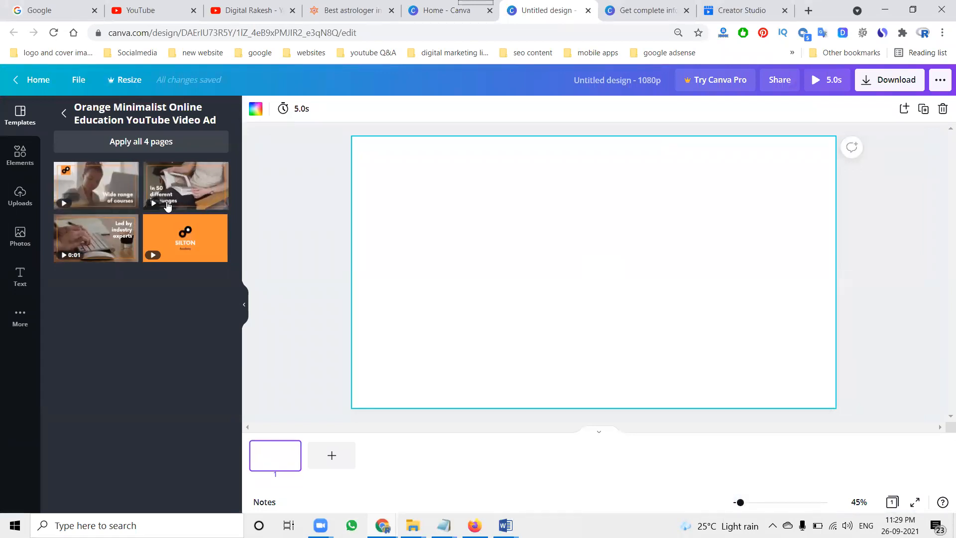
click(96, 238)
click(668, 193)
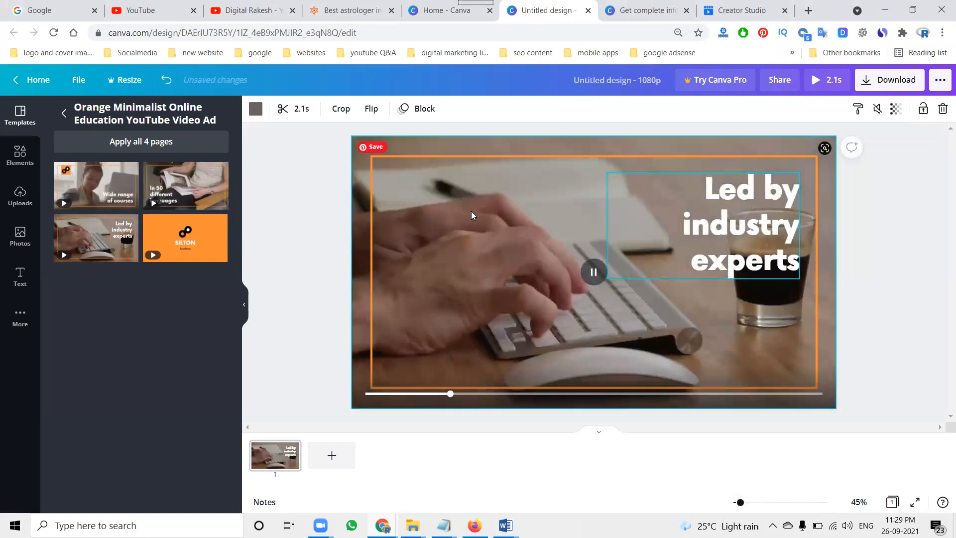
key(ctrl+z)
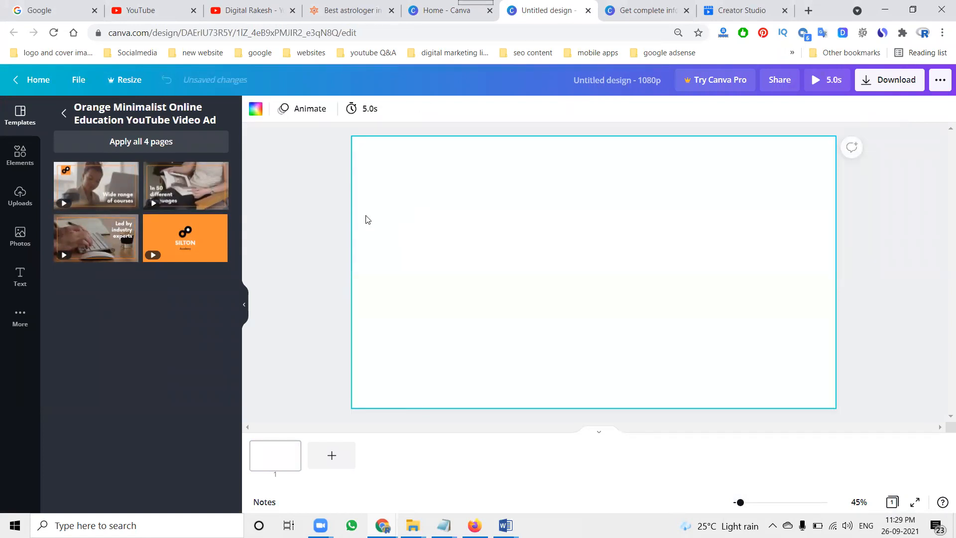
click(192, 200)
click(527, 249)
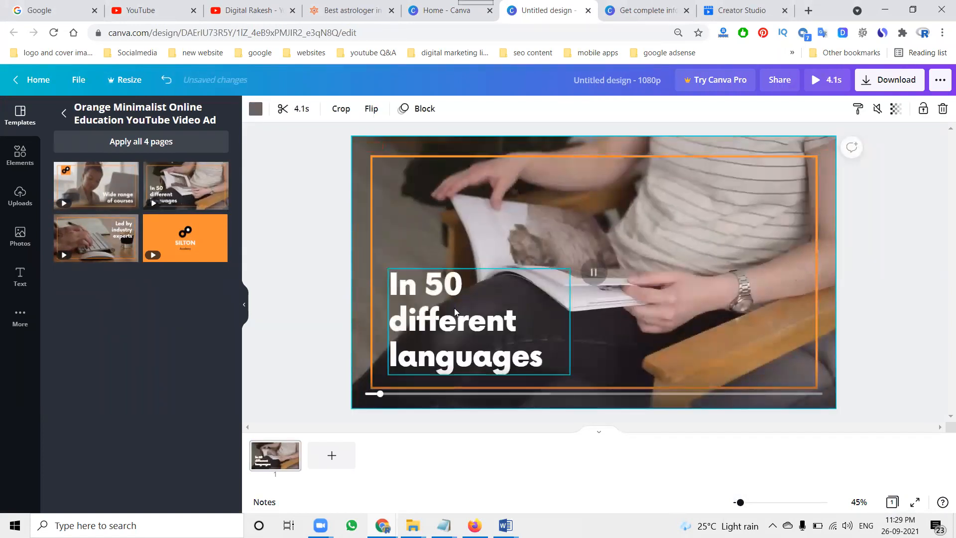
key(ctrl+z)
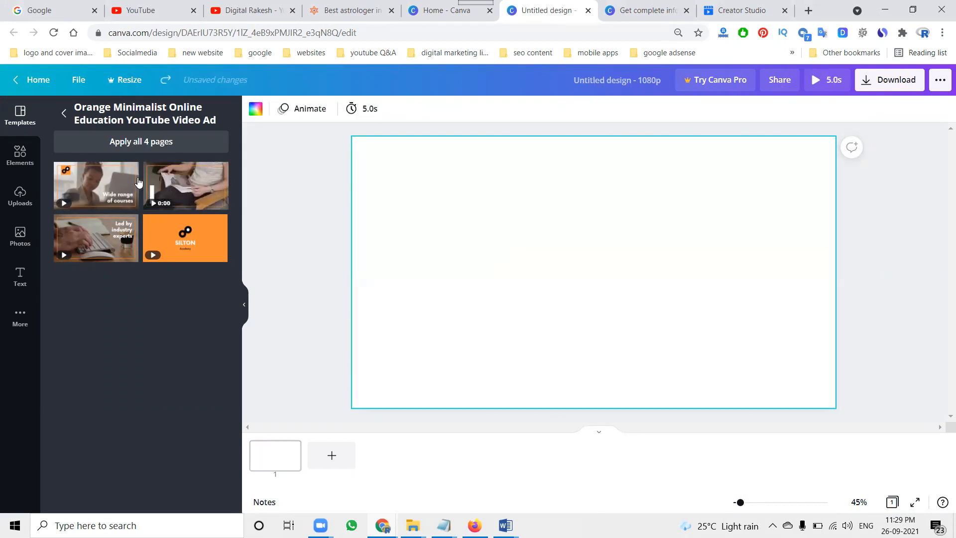
Step: Apply the template's 'Wide range of courses' page to the design
click(105, 181)
click(646, 335)
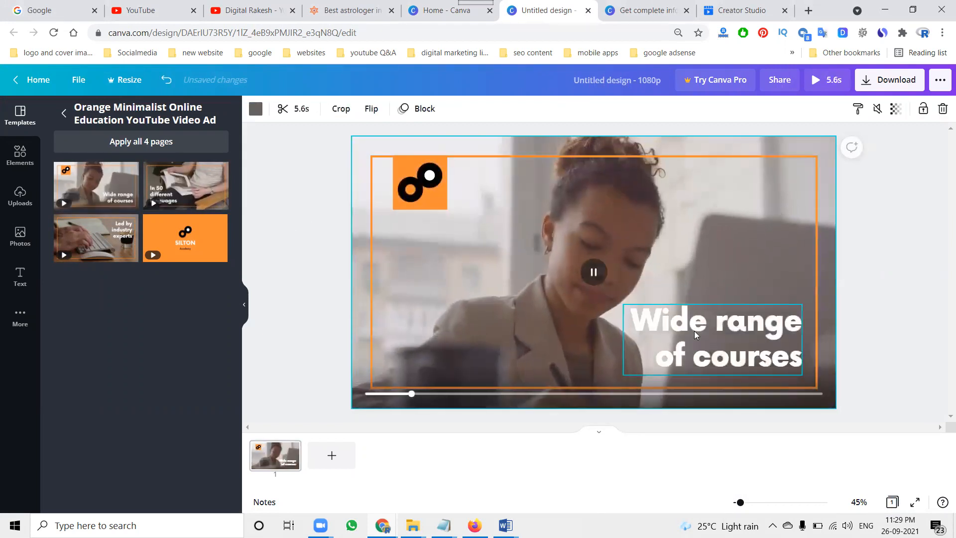
Step: Replace the headline text with 'Learn Free Digital Marketing Video Tutorials'
click(695, 331)
click(694, 332)
text(L)
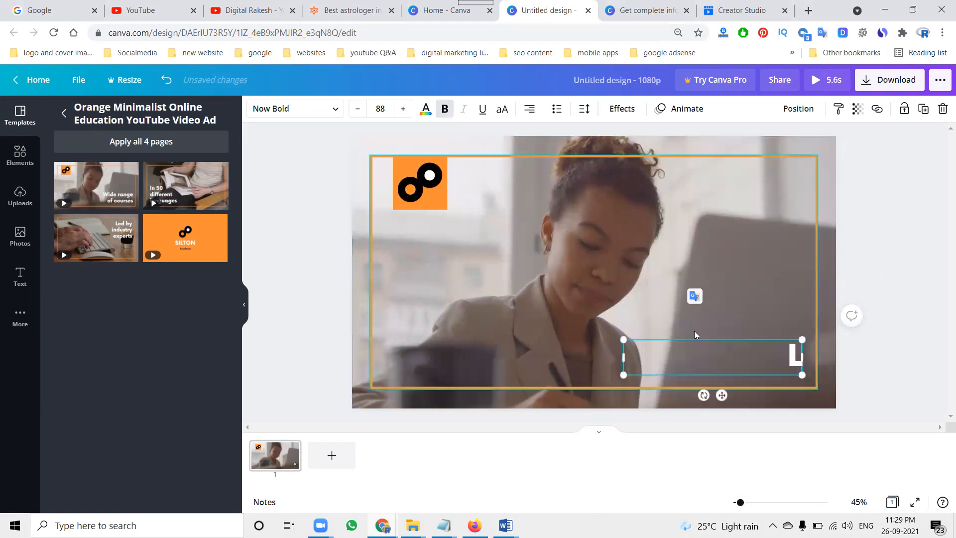
text(earn Digital Ma)
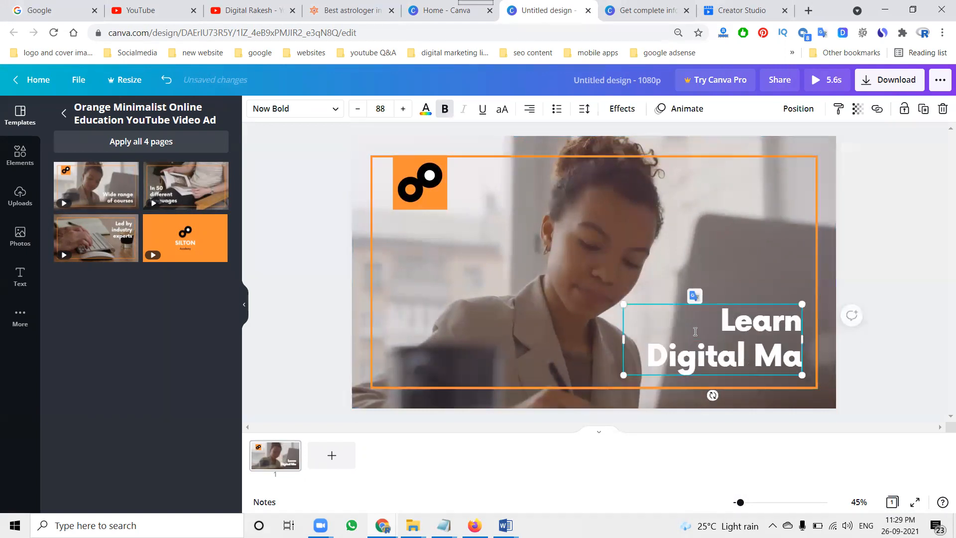
text(rketing)
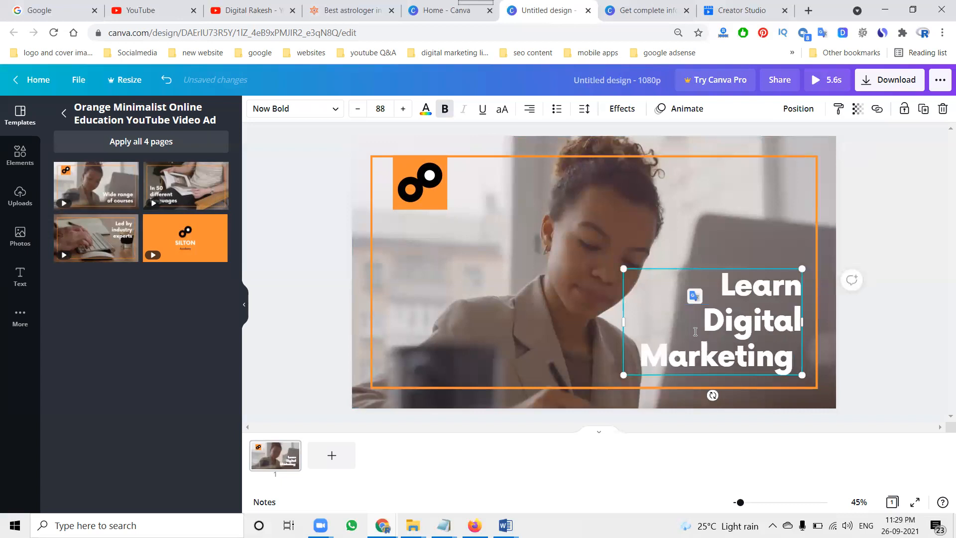
text( Video Tutorials)
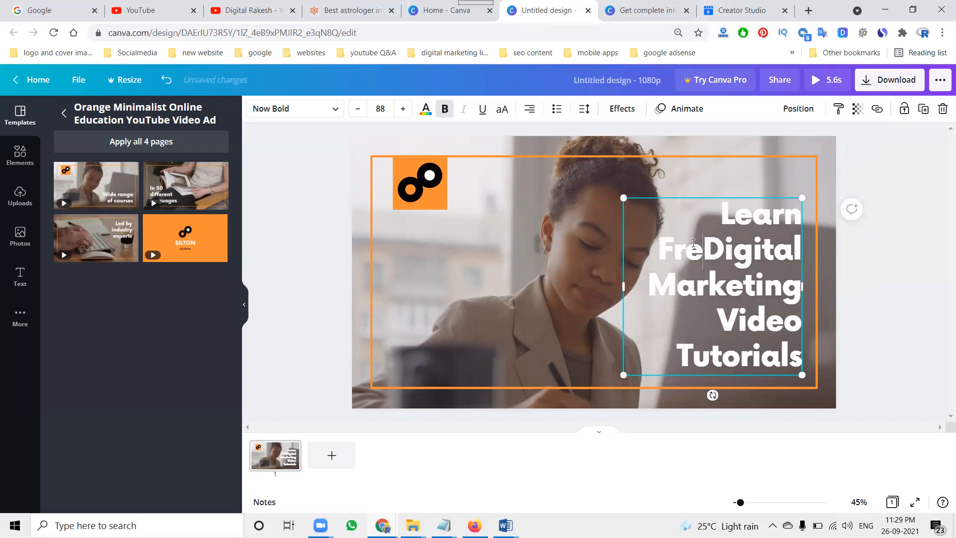
text(e)
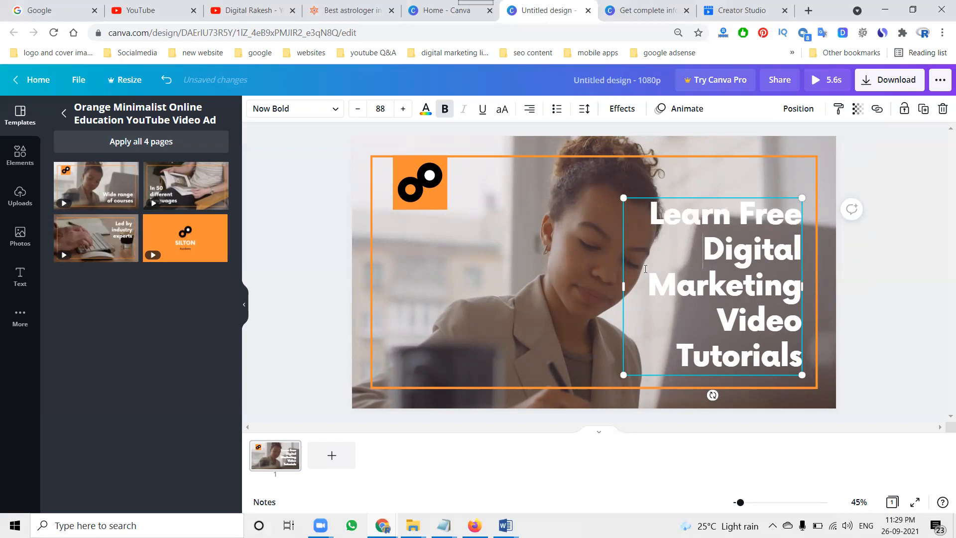
Step: Upload the Digital Rakesh subscribe logo image from the digital rakesh folder on New Volume (E:)
click(12, 201)
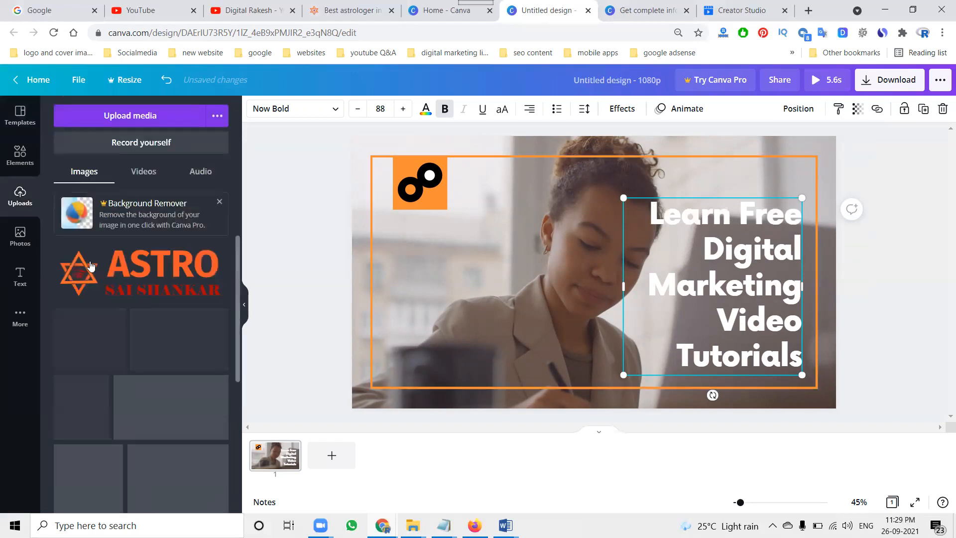
click(112, 116)
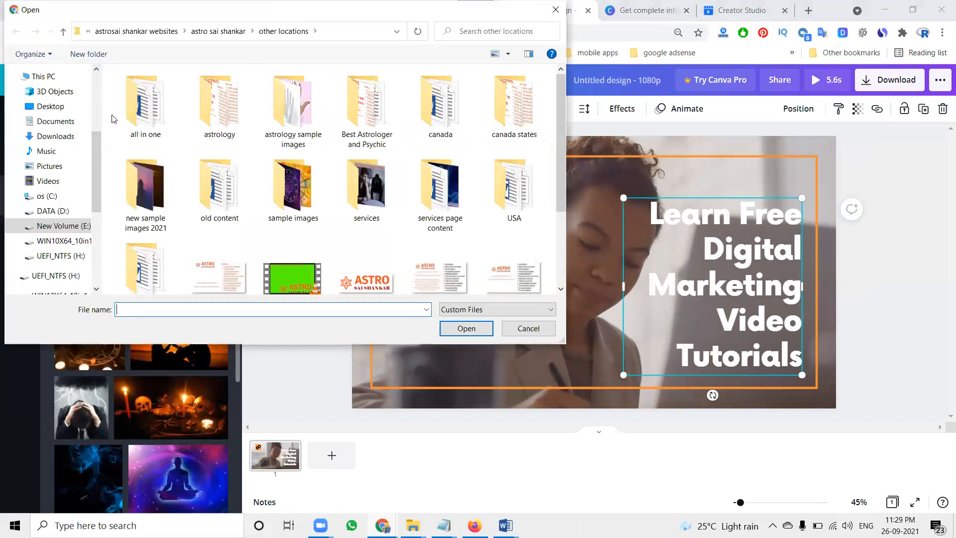
click(66, 227)
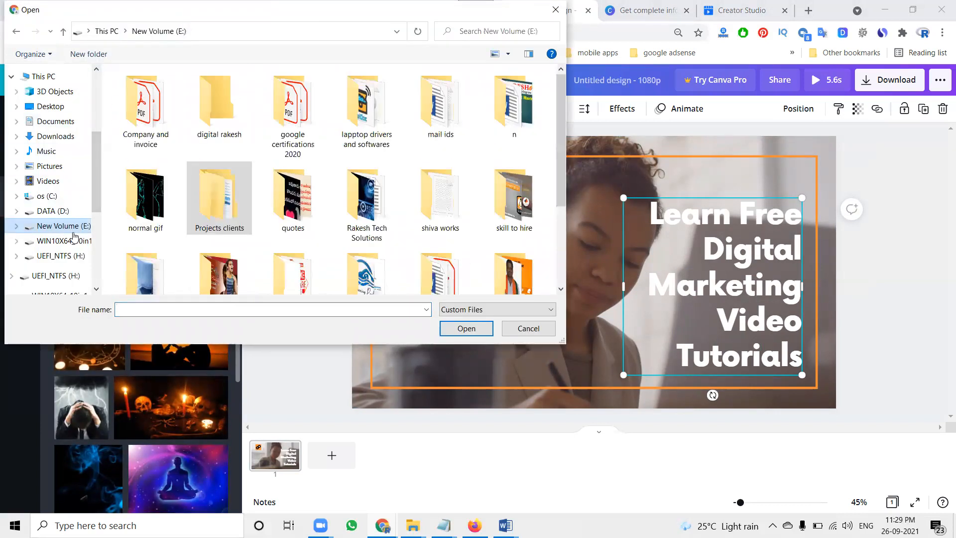
double_click(247, 101)
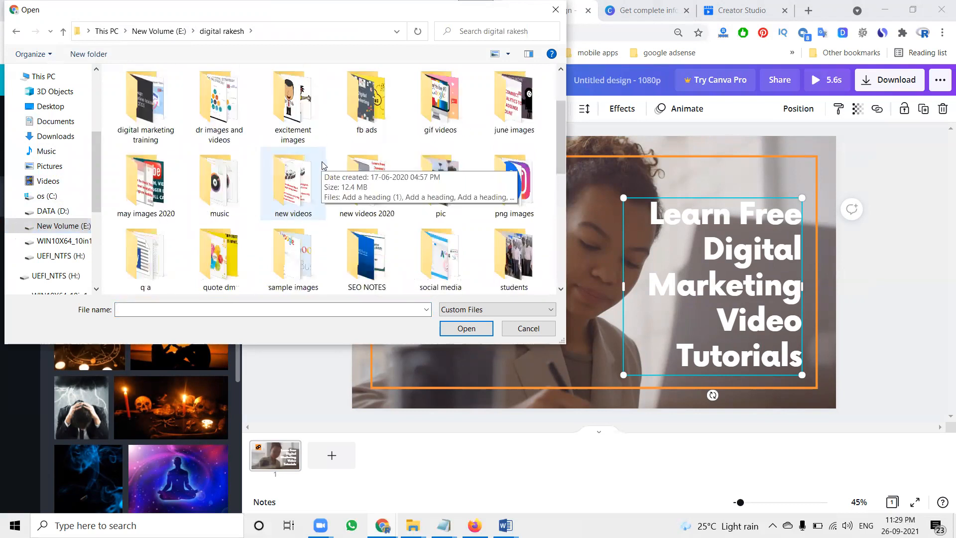
scroll(320, 171, down, 5)
click(422, 170)
double_click(422, 169)
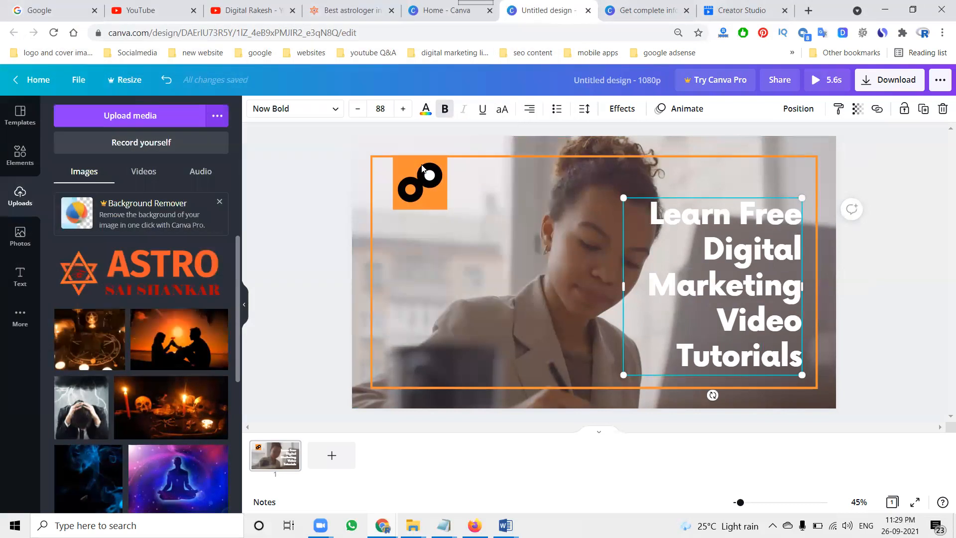
Step: Add the uploaded subscribe logo to the design and move it to the lower-left corner of the frame
click(147, 260)
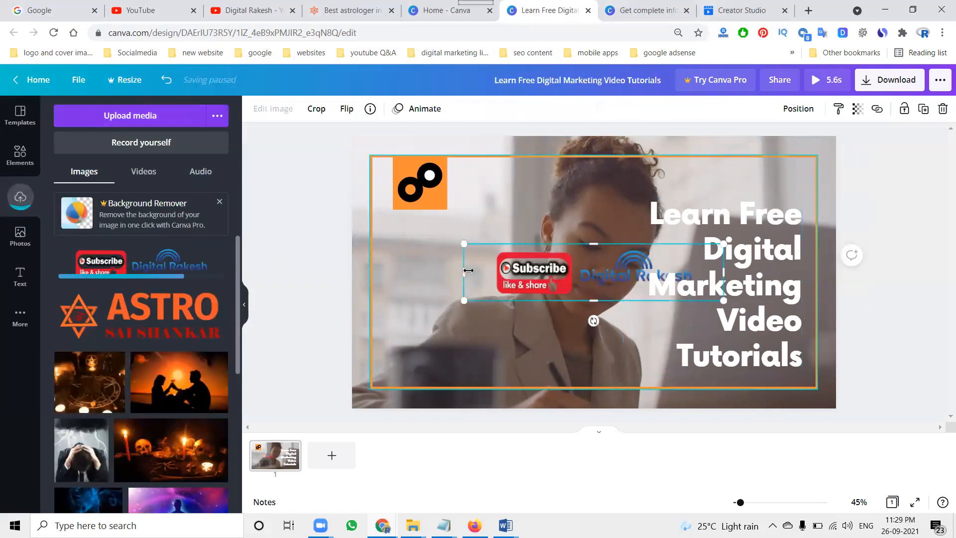
drag(507, 278, 413, 345)
click(532, 272)
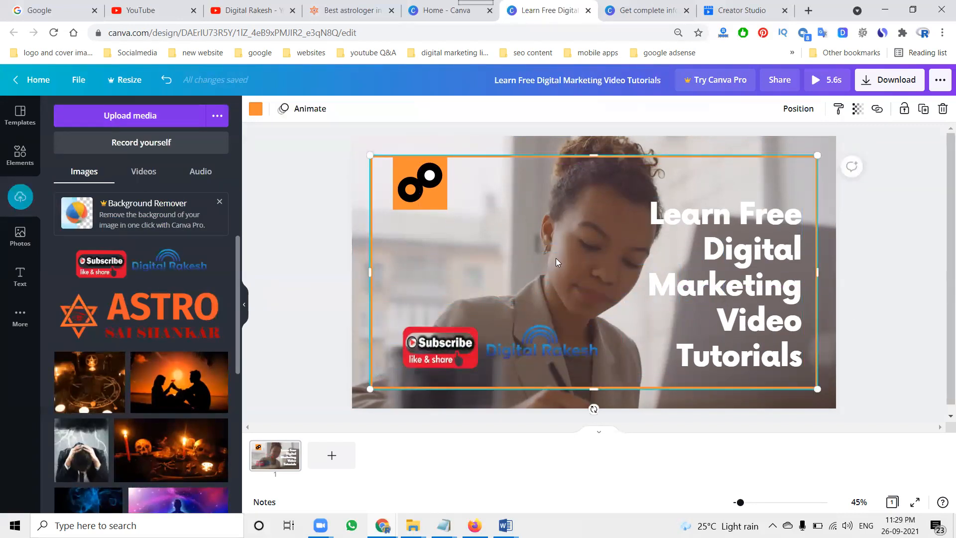
Step: Preview the video and close the preview
click(828, 82)
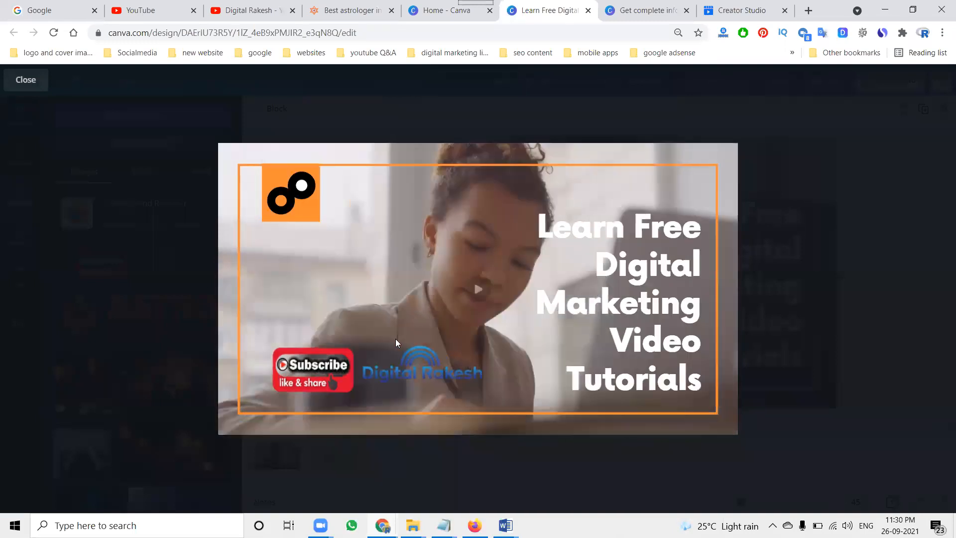
click(30, 83)
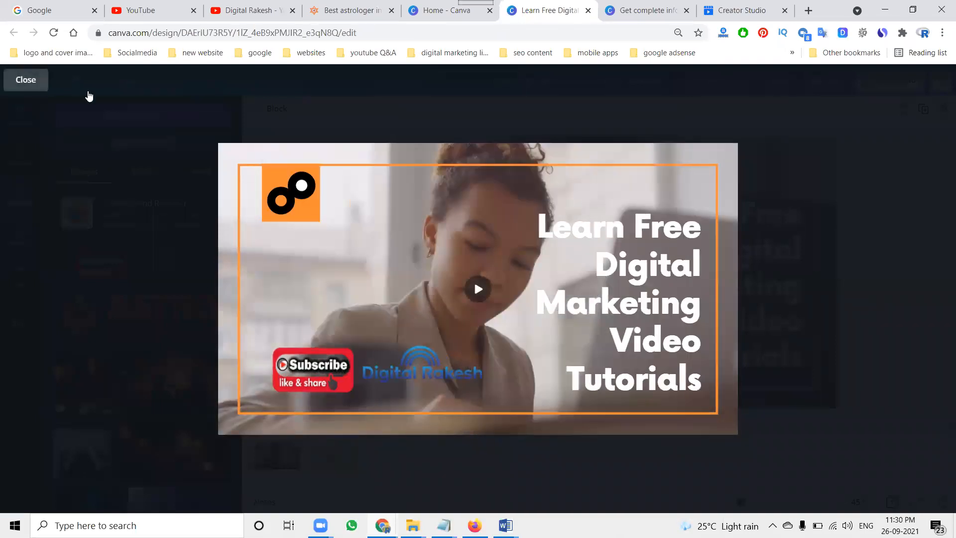
Step: Download the design as an MP4 Video and close the download confirmation
click(882, 85)
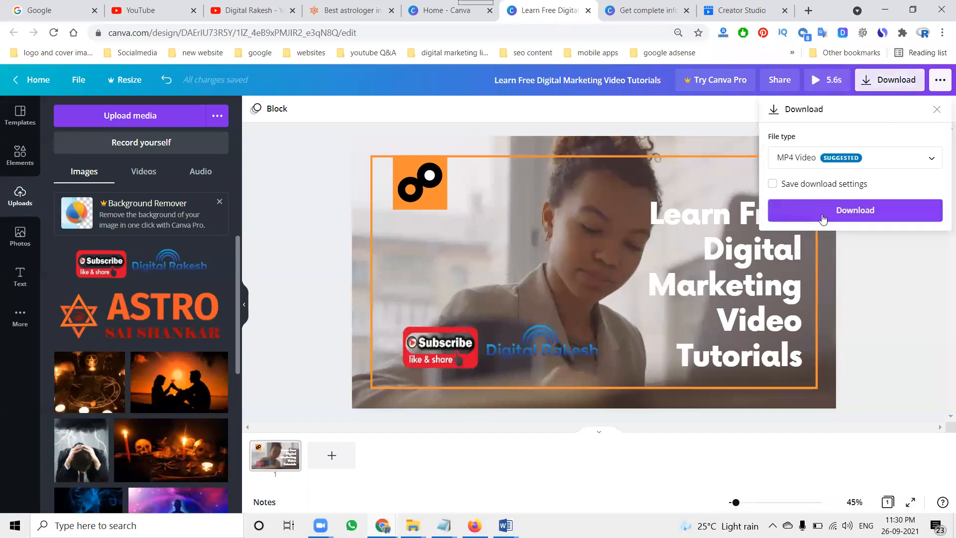
click(827, 214)
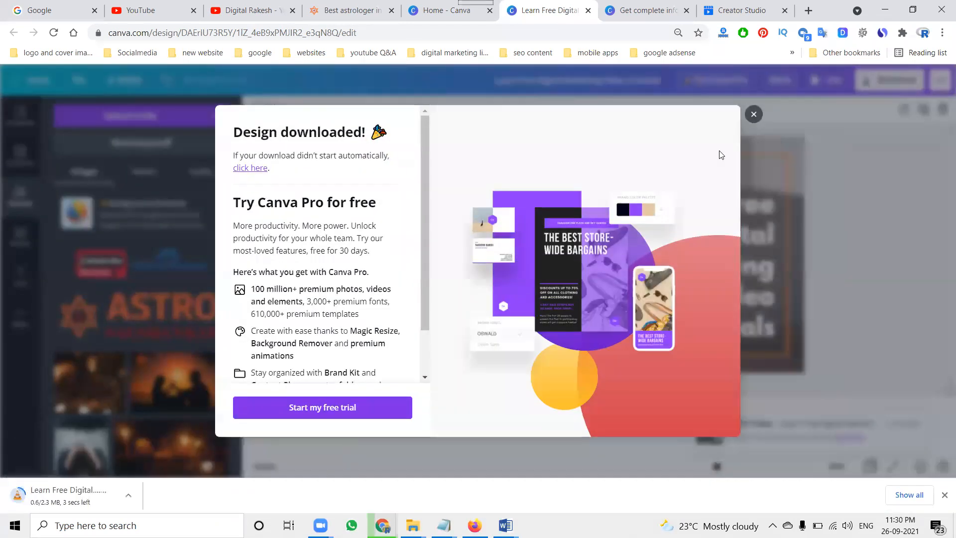
click(754, 115)
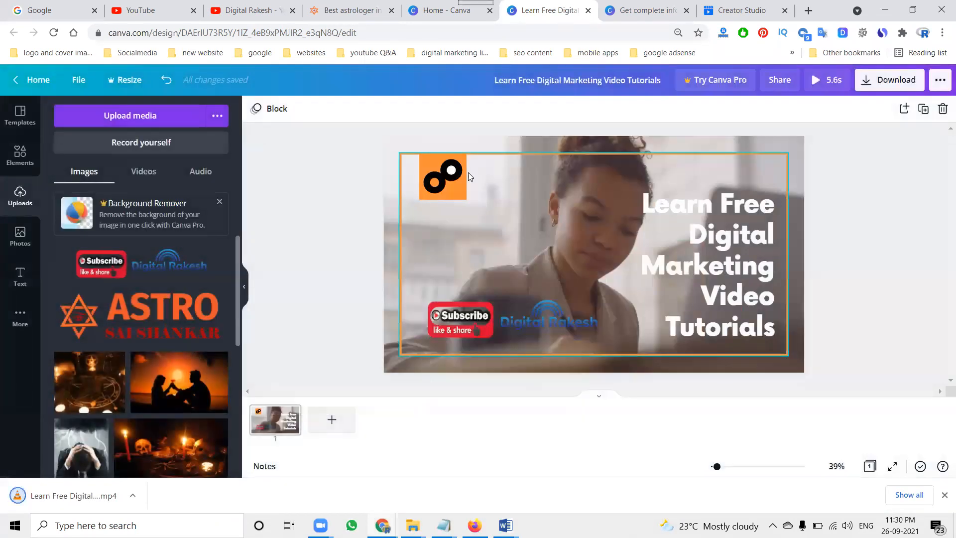
Step: Delete the orange logo block from the top-left corner and nudge the subscribe logo slightly down
click(440, 175)
key(Delete)
click(441, 179)
key(Delete)
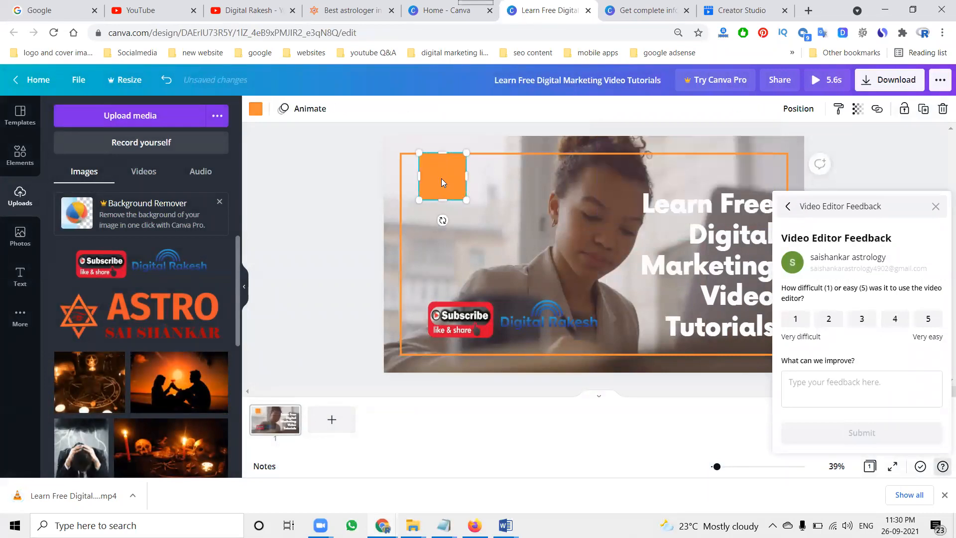
key(Delete)
mouse_move(456, 326)
mouse_down()
mouse_move(436, 311)
mouse_move(447, 335)
mouse_up()
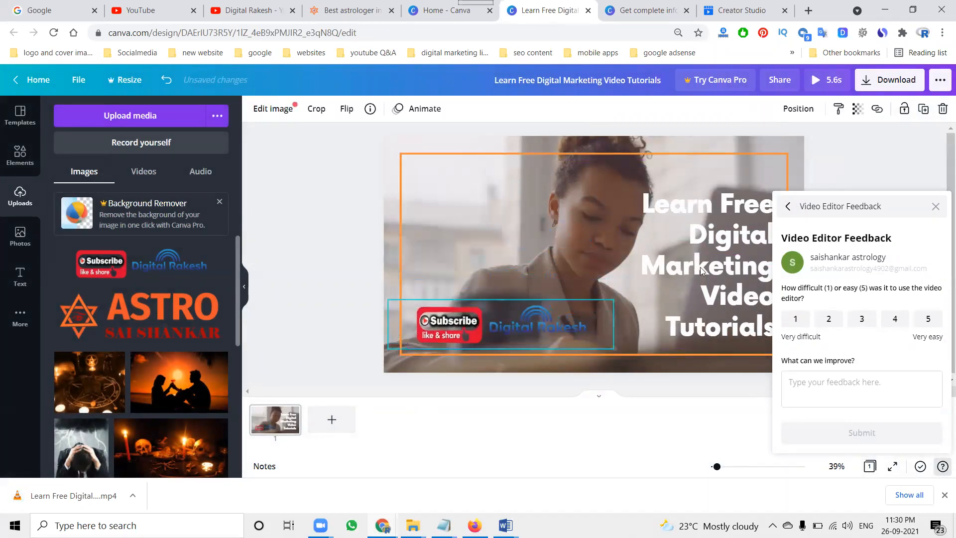
Step: Close the feedback panel and download the design again as an MP4 Video
click(936, 206)
click(890, 80)
click(840, 158)
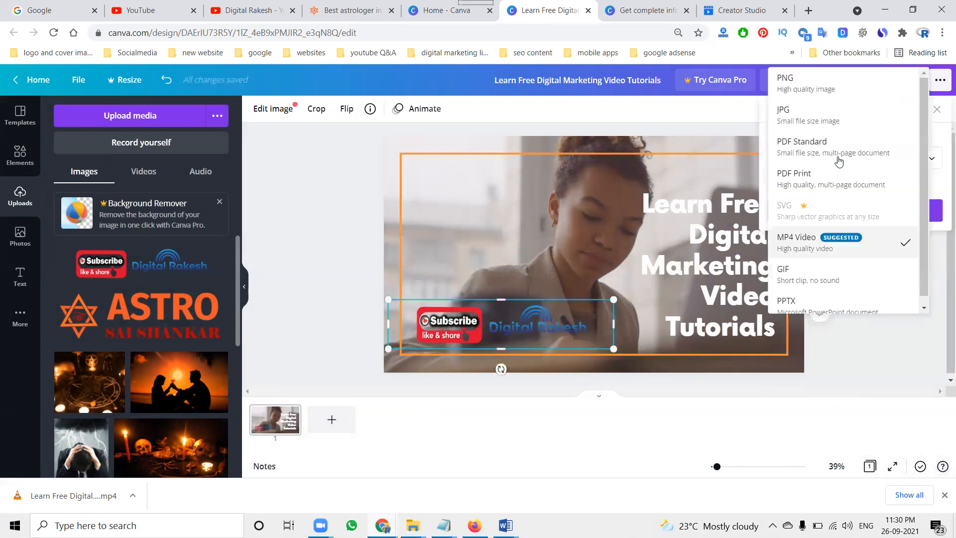
click(831, 241)
click(863, 215)
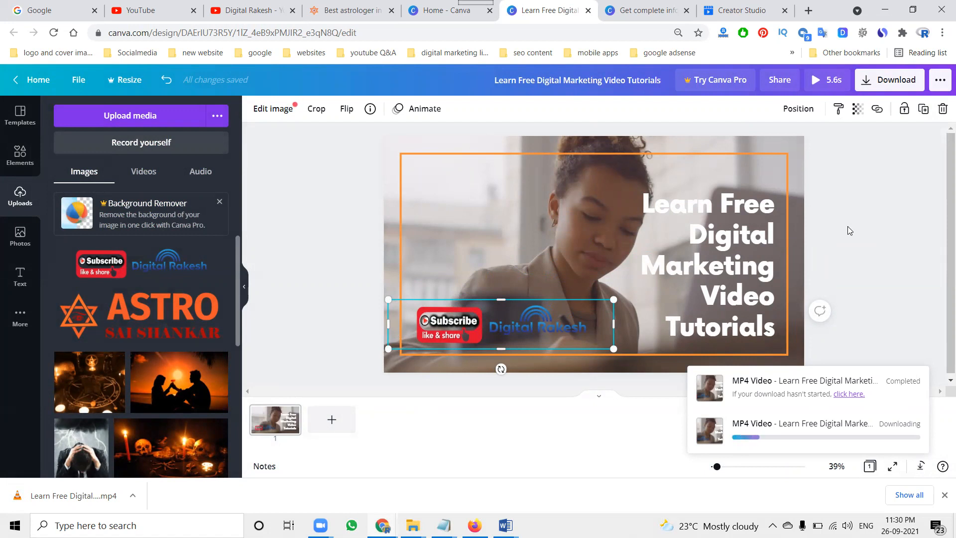
click(430, 10)
click(449, 191)
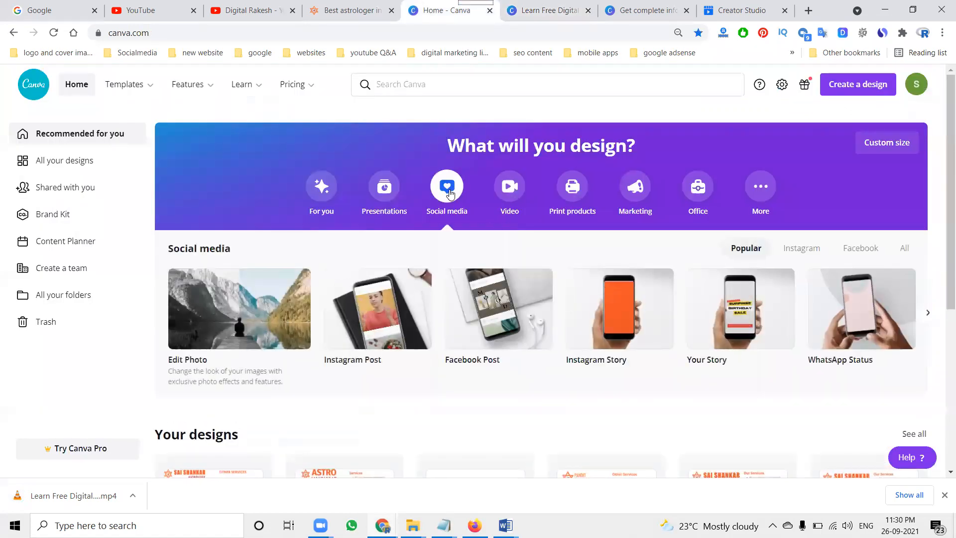
click(505, 185)
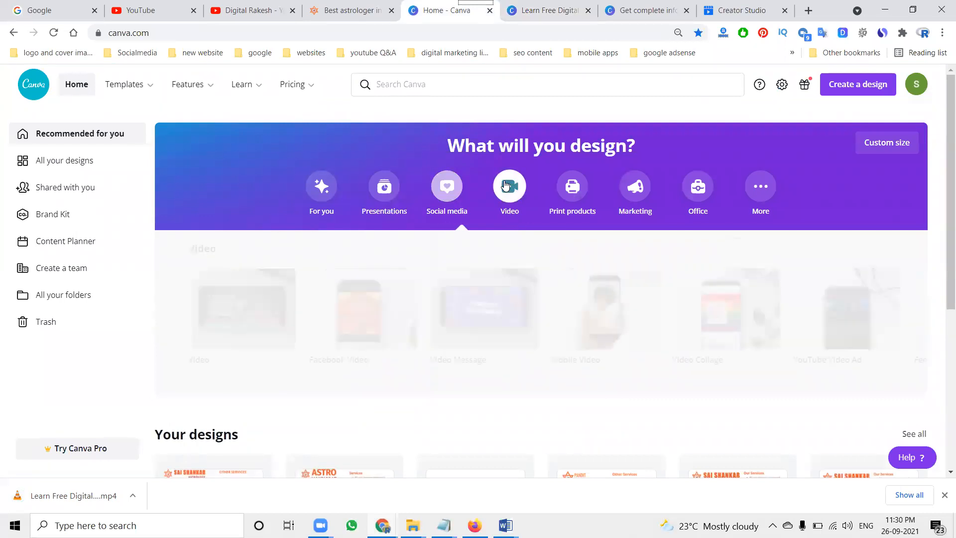
click(558, 12)
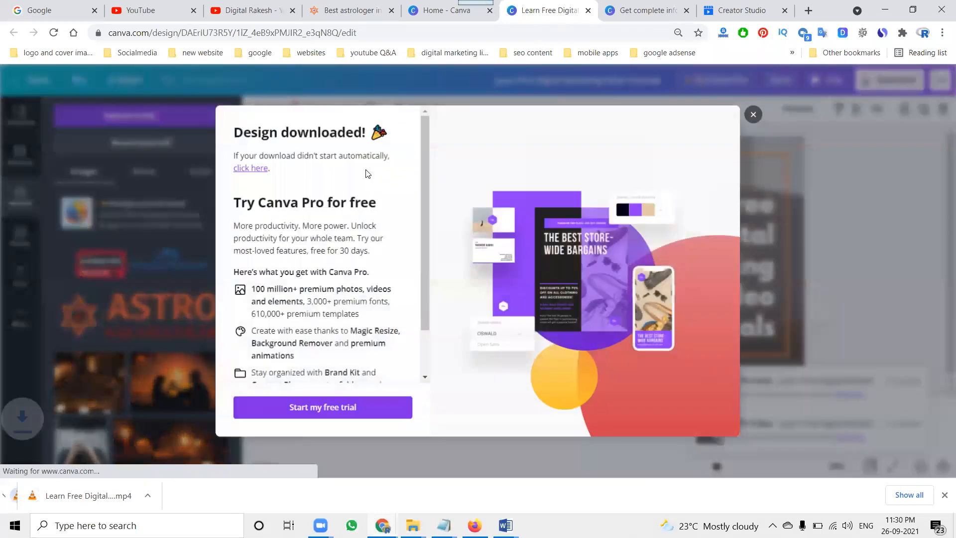
click(753, 114)
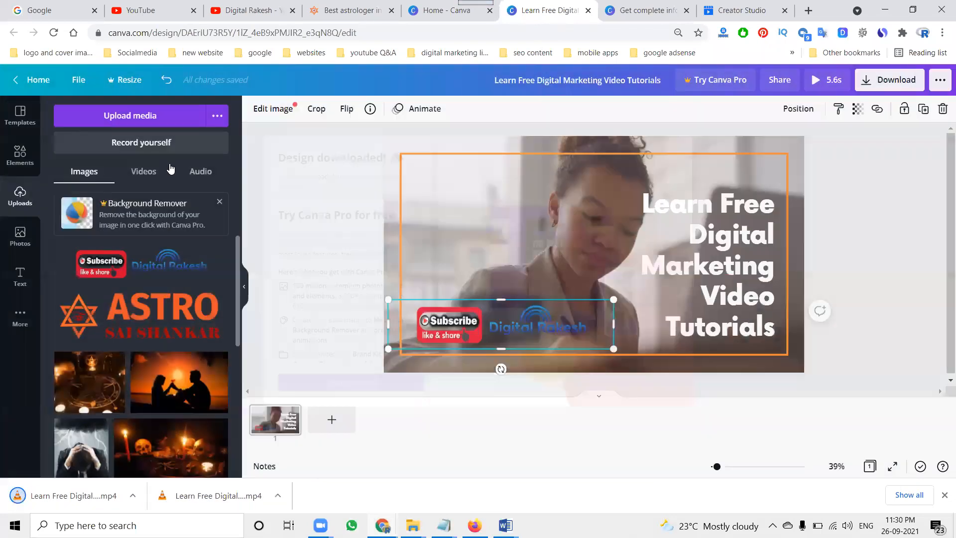
Step: Browse the Templates panel, going back from the current template to the full results list
click(37, 168)
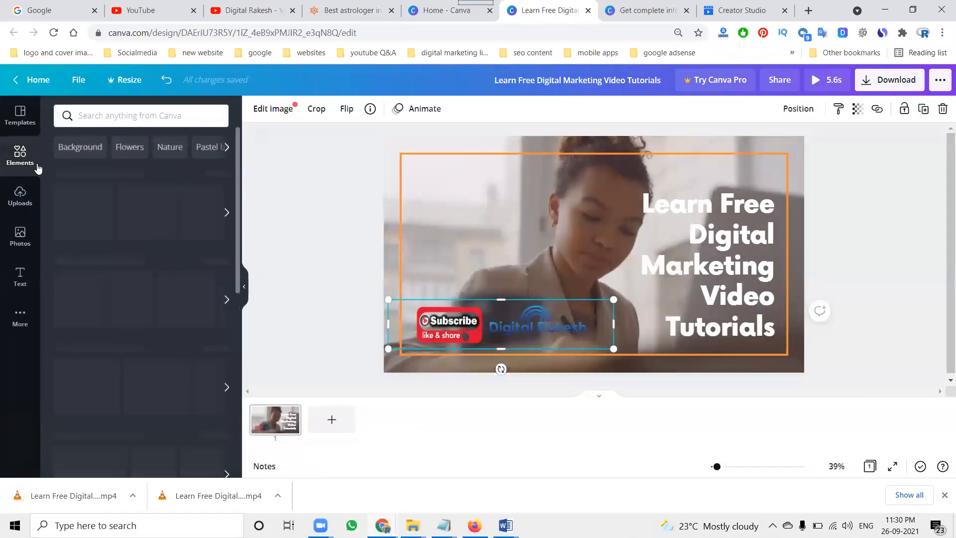
click(21, 120)
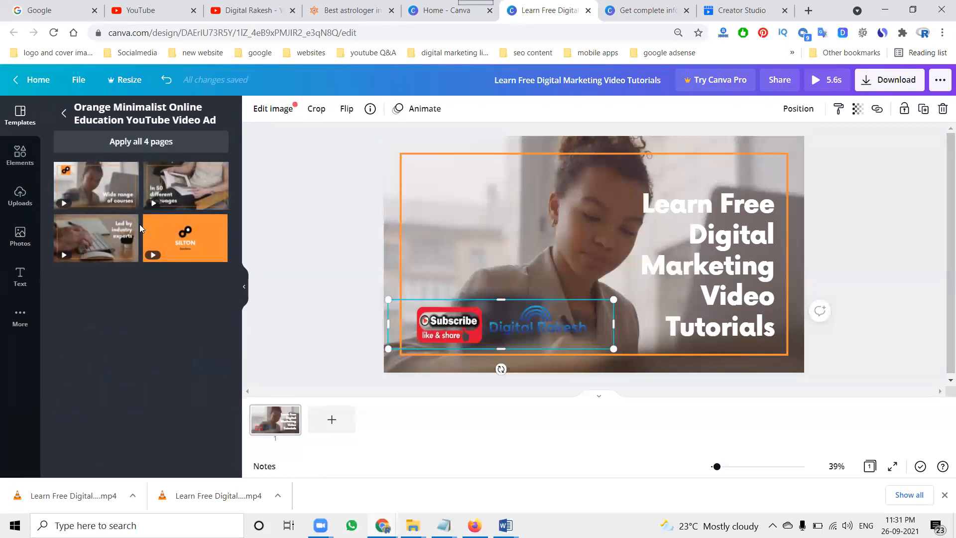
click(64, 114)
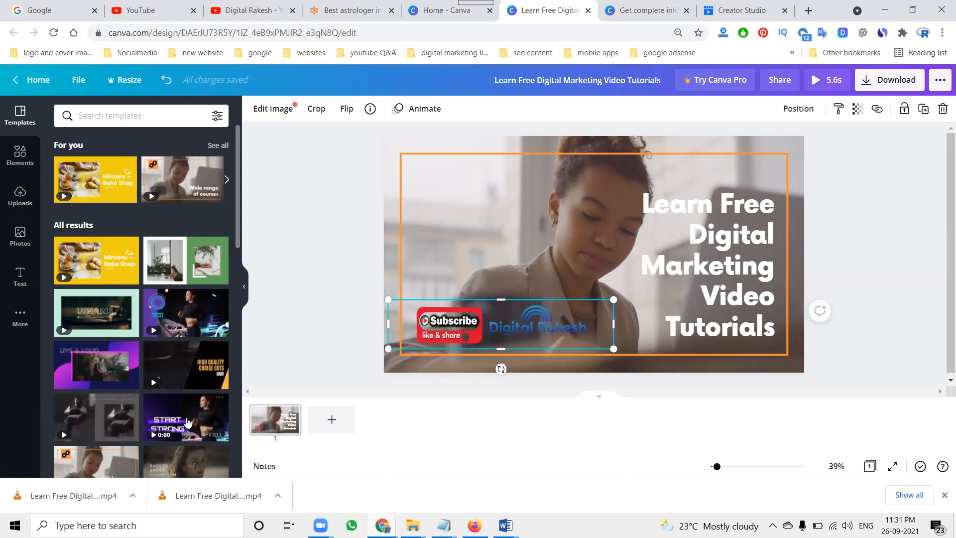
scroll(190, 420, down, 4)
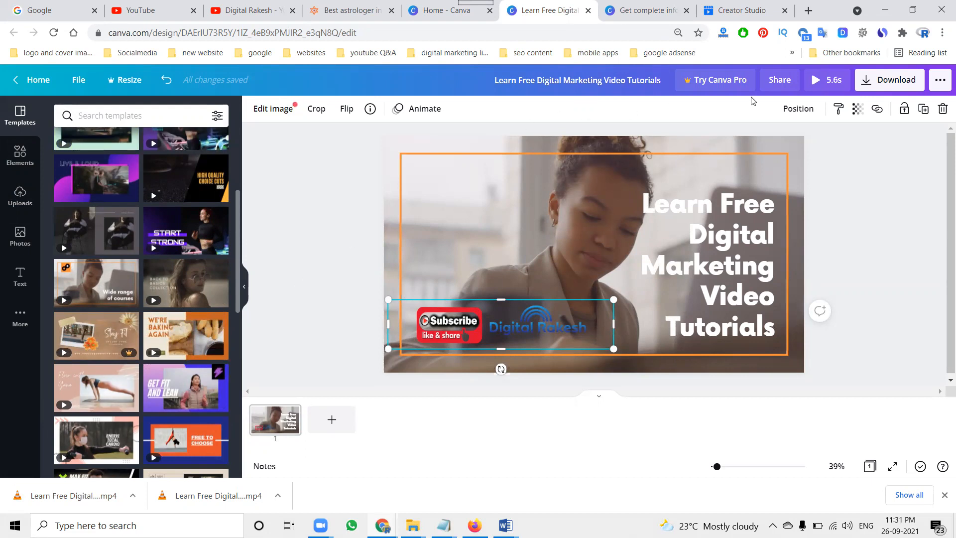
click(866, 83)
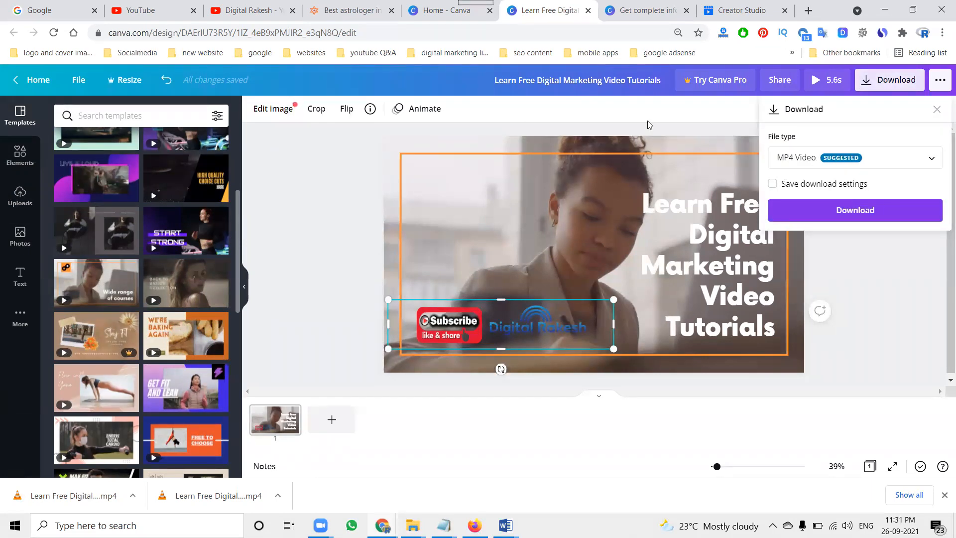
Step: Create a blank YouTube Thumbnail design from the Canva home page's Social media category
click(436, 14)
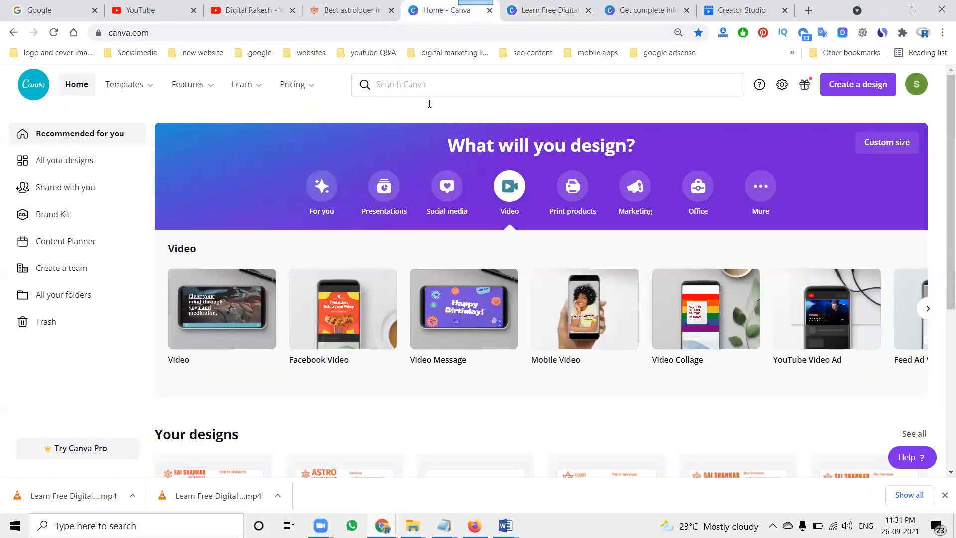
click(452, 188)
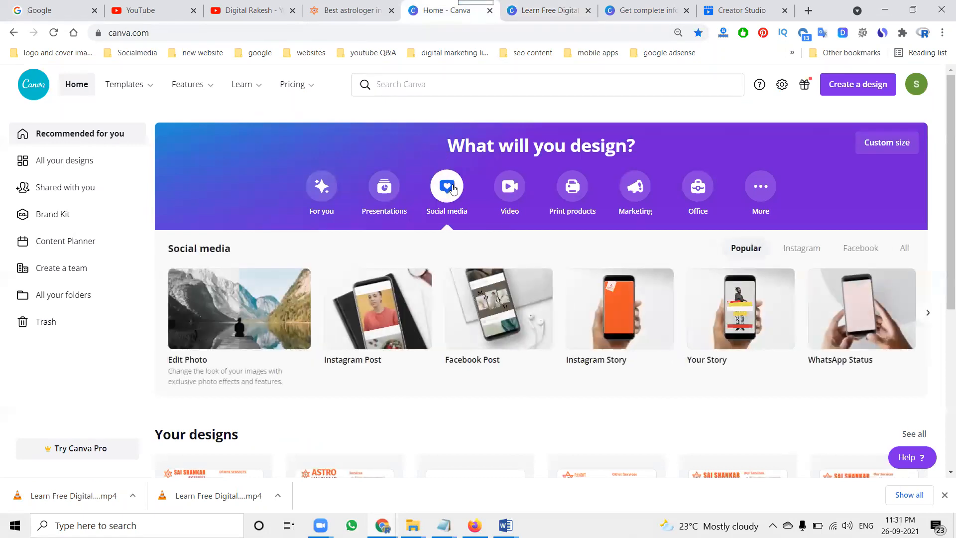
click(928, 313)
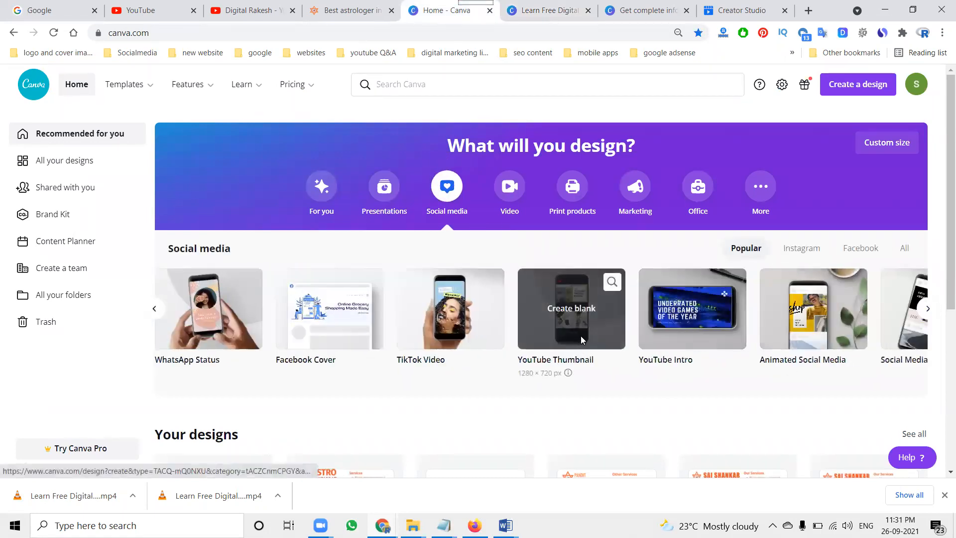
click(581, 335)
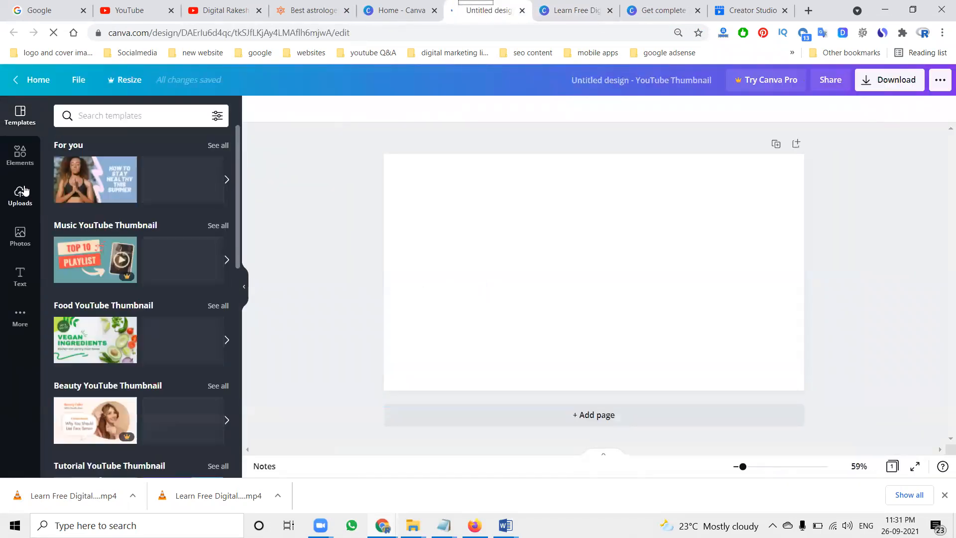
Step: Apply the 'How to stay healthy this summer' template, add a second page, and apply the 'Weekend Morning Routine' template to it
click(74, 185)
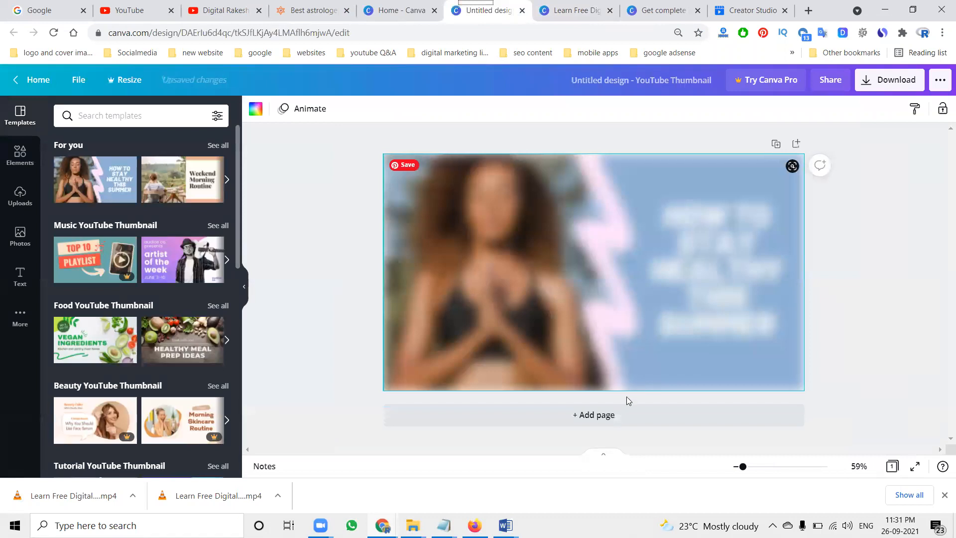
click(608, 415)
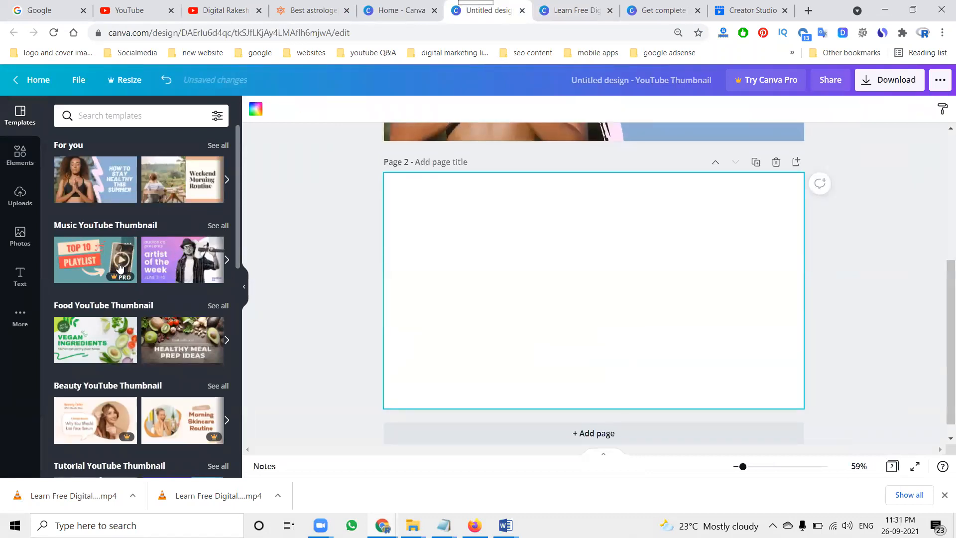
click(182, 180)
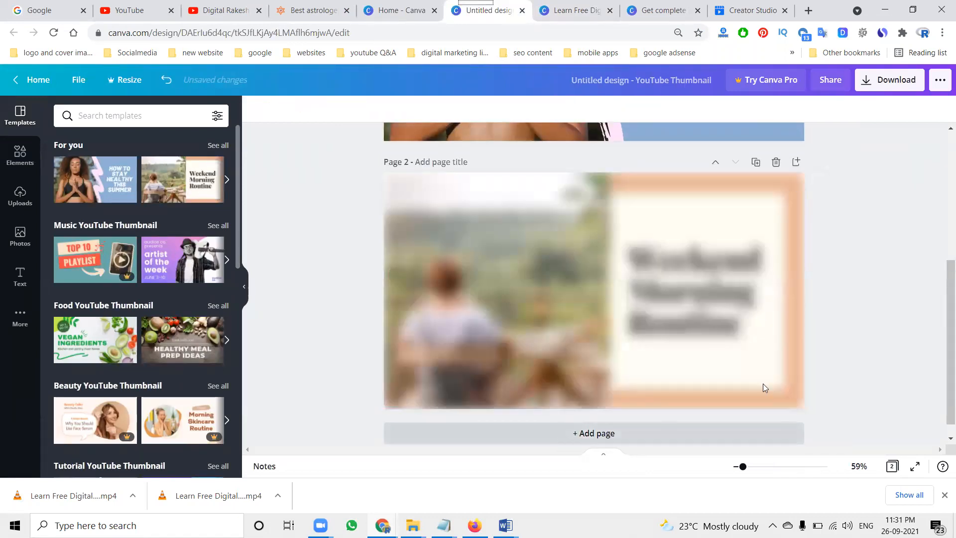
Step: Download both pages of the thumbnail design as an MP4 Video
click(866, 80)
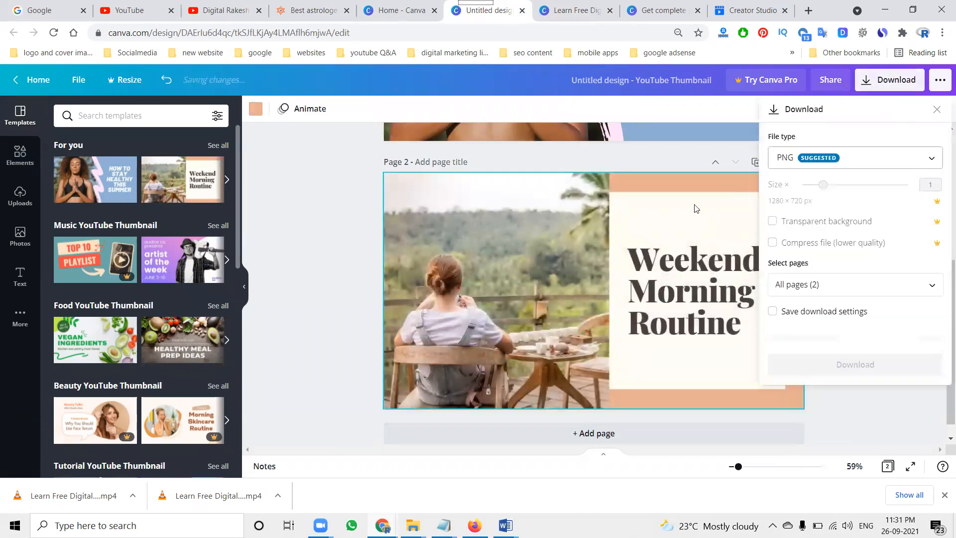
click(798, 165)
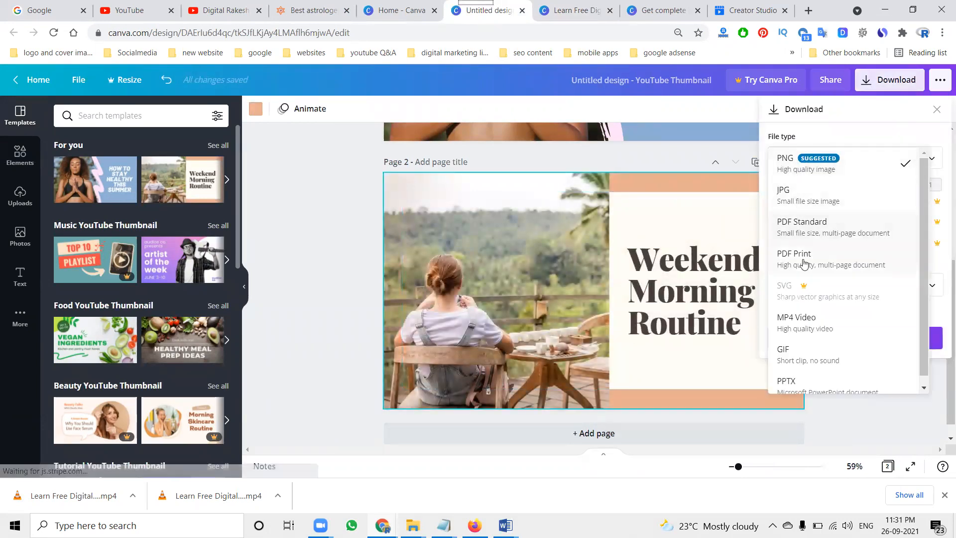
click(802, 321)
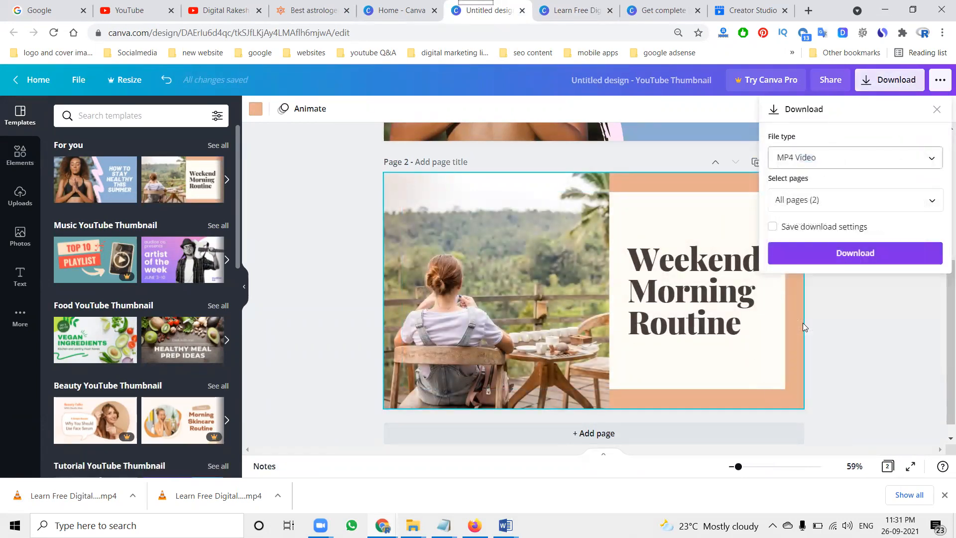
click(825, 252)
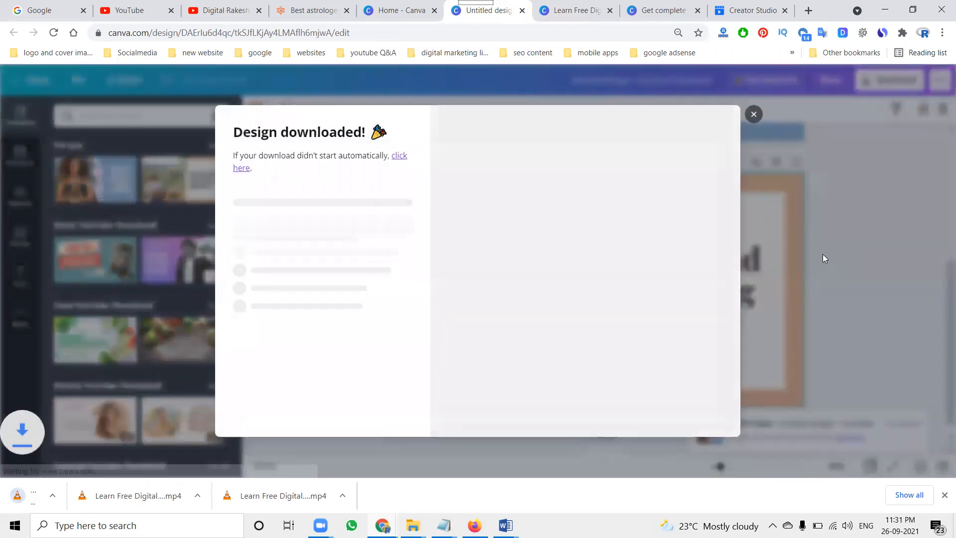
Step: Open the downloaded MP4 in VLC media player to check it, then close the player and the download confirmation
click(74, 495)
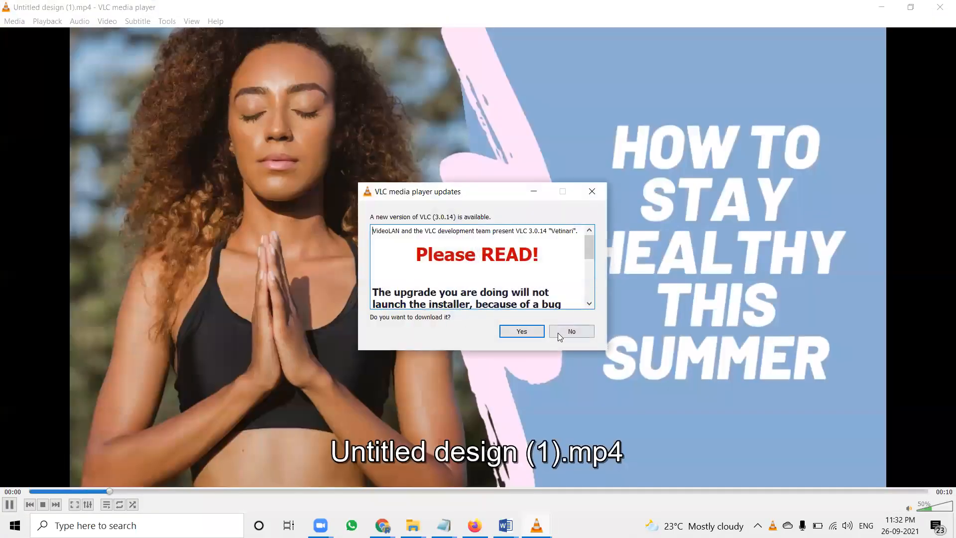
click(562, 338)
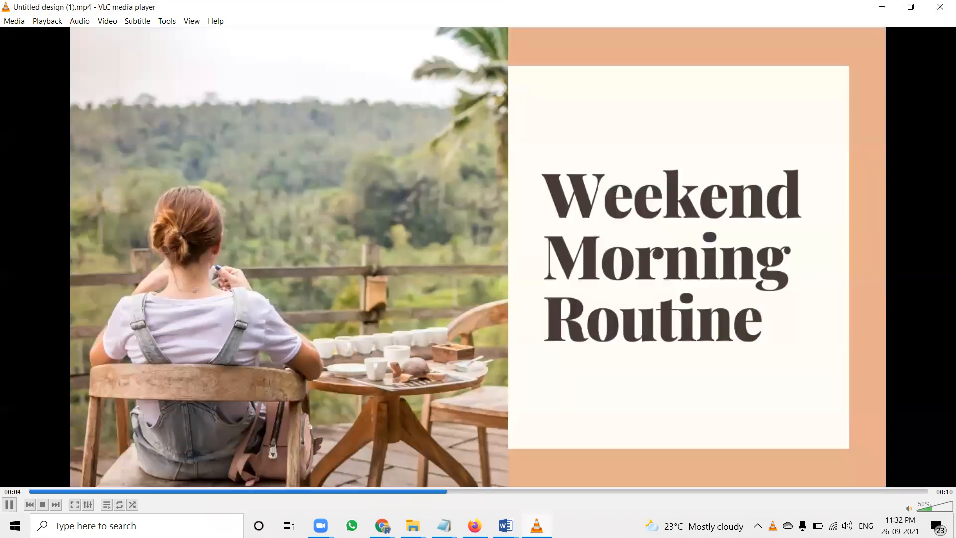
click(932, 12)
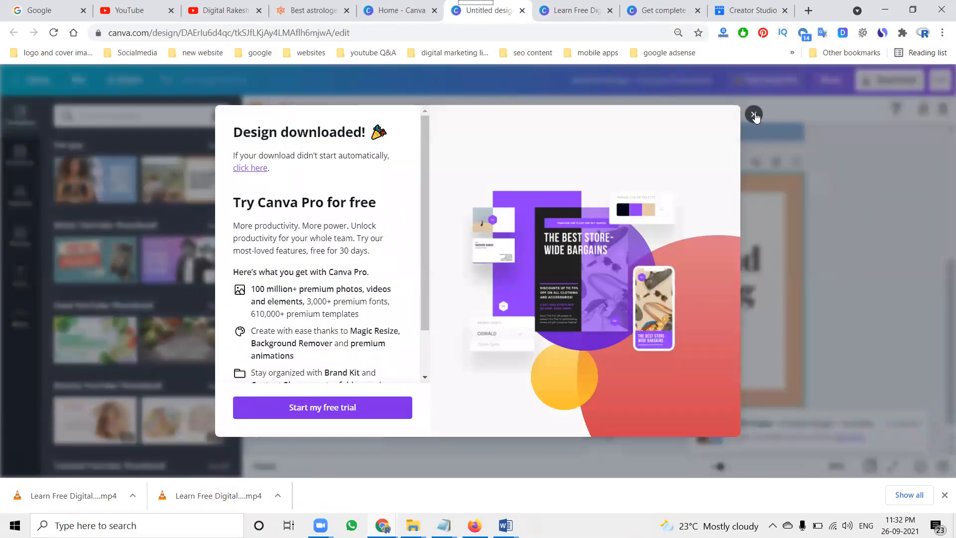
click(754, 115)
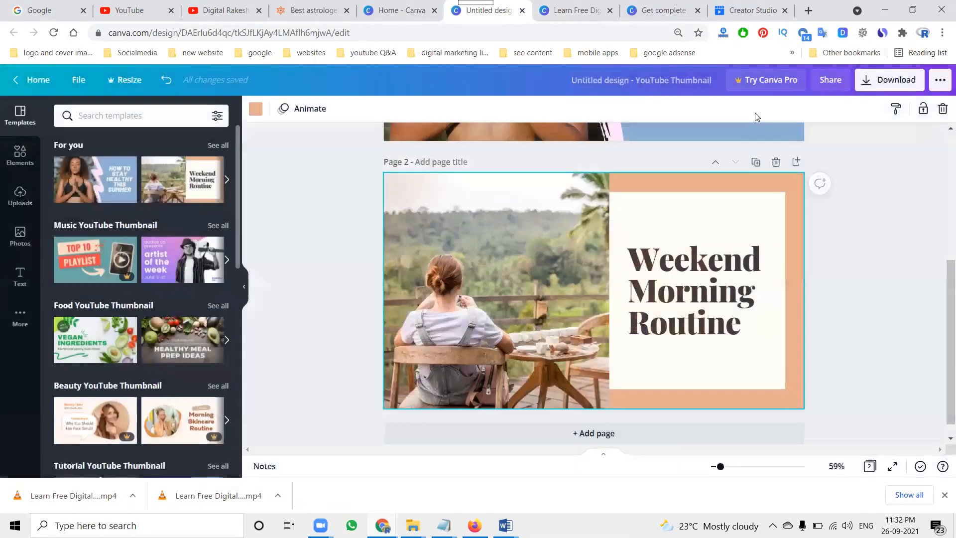
click(19, 195)
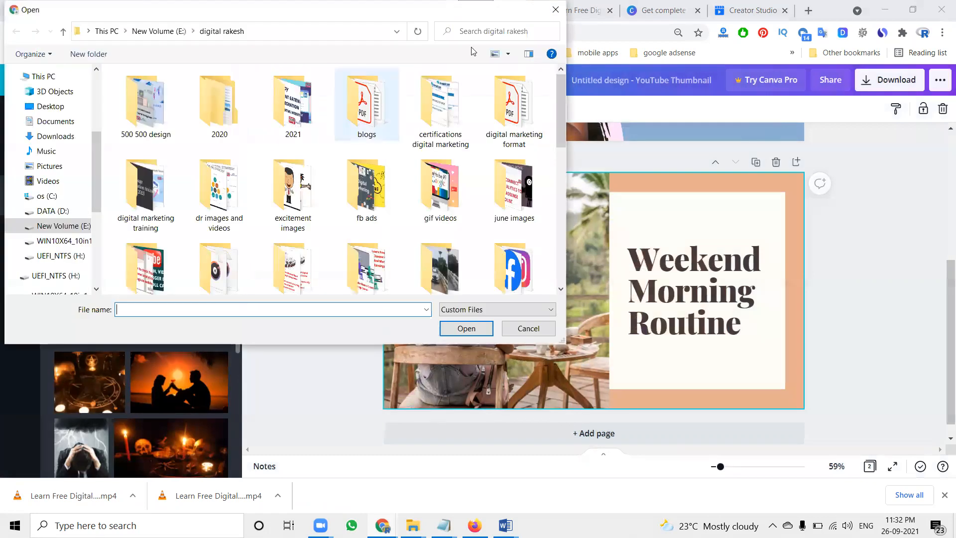
click(558, 7)
click(212, 176)
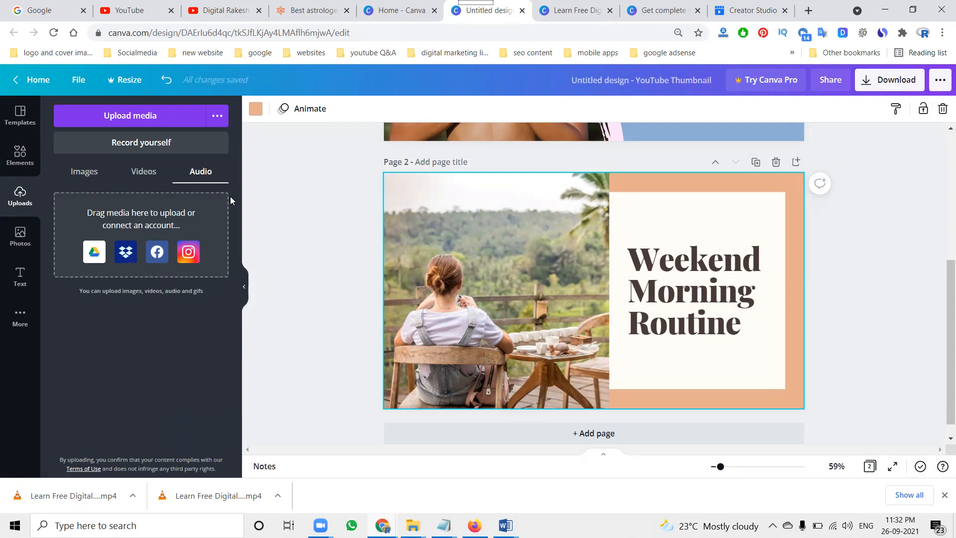
Step: Browse the Astro Sai Shankar website and open its Our Services page
click(314, 11)
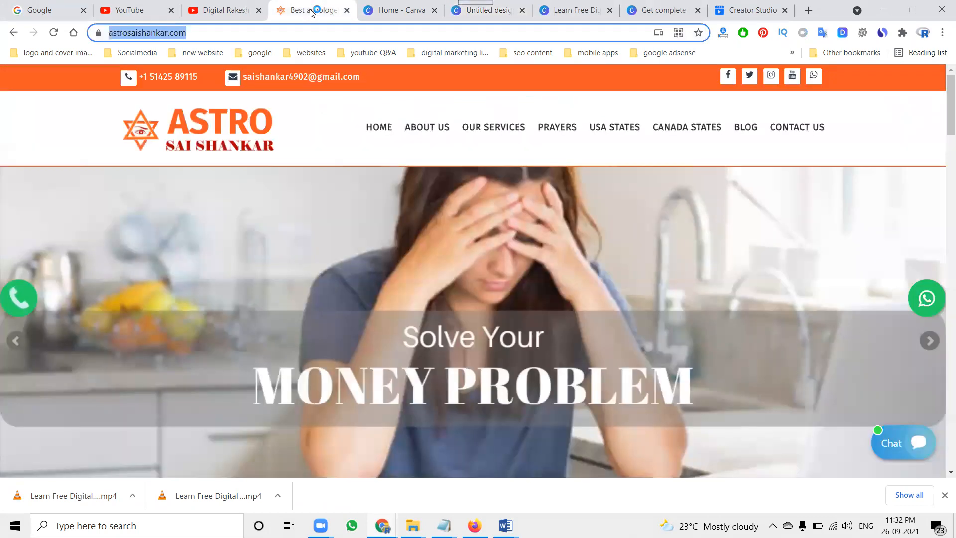
click(61, 149)
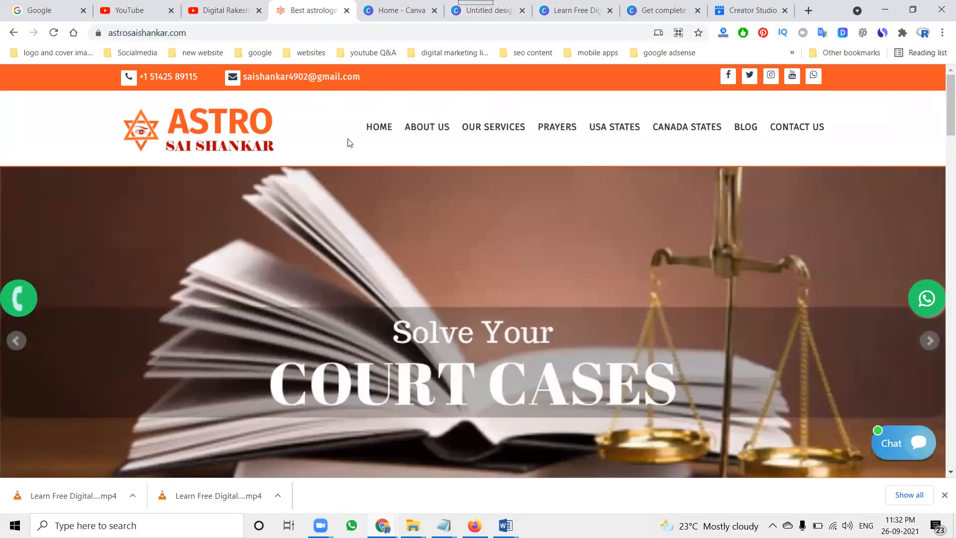
click(474, 134)
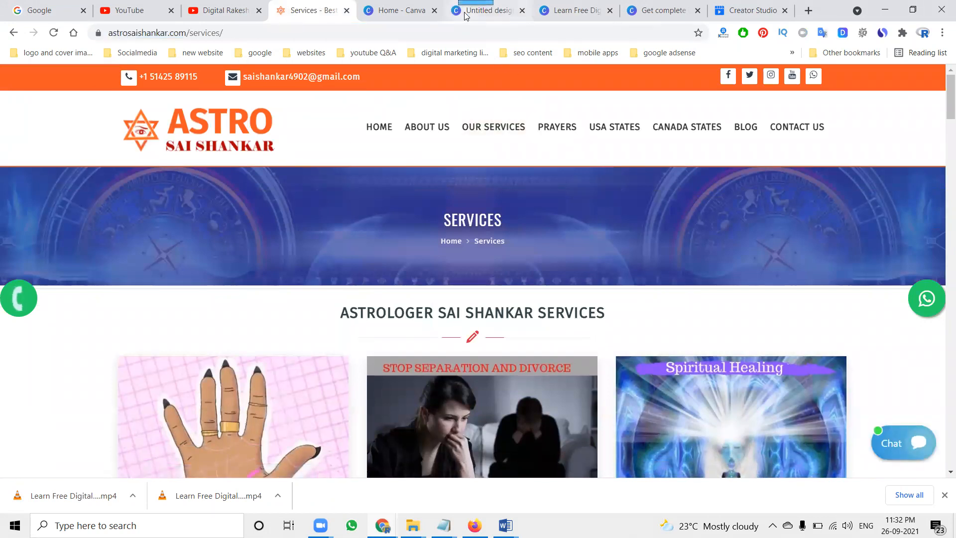
Step: Close the untitled YouTube Thumbnail design tab
click(486, 10)
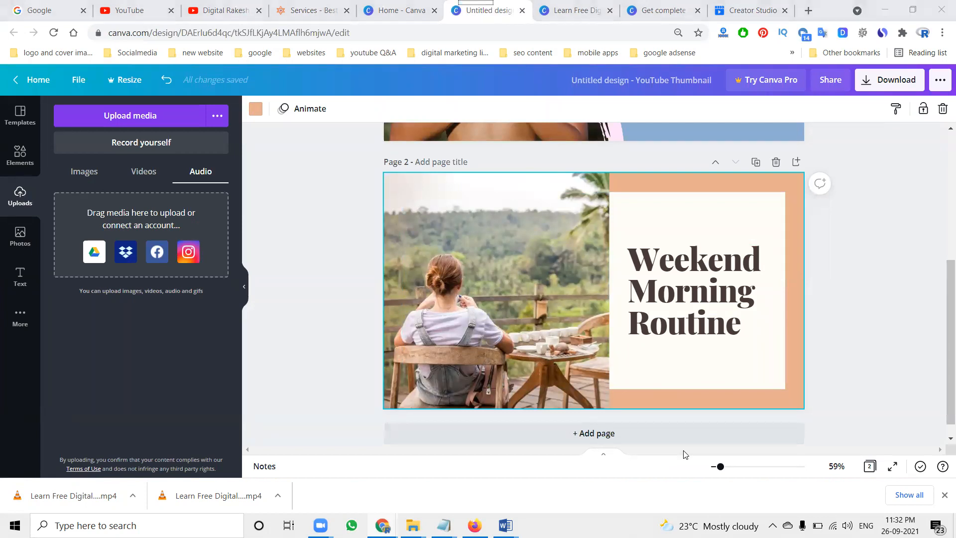
key(ctrl+w)
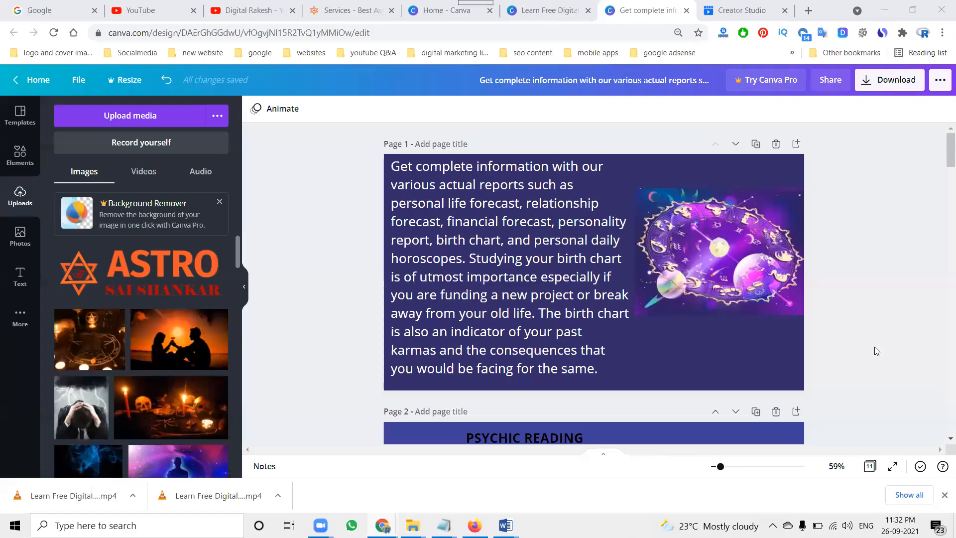
Step: Nudge the 'Get More Details' heading and the website URL text slightly upward on page 11
scroll(774, 285, down, 2)
scroll(616, 290, down, 8)
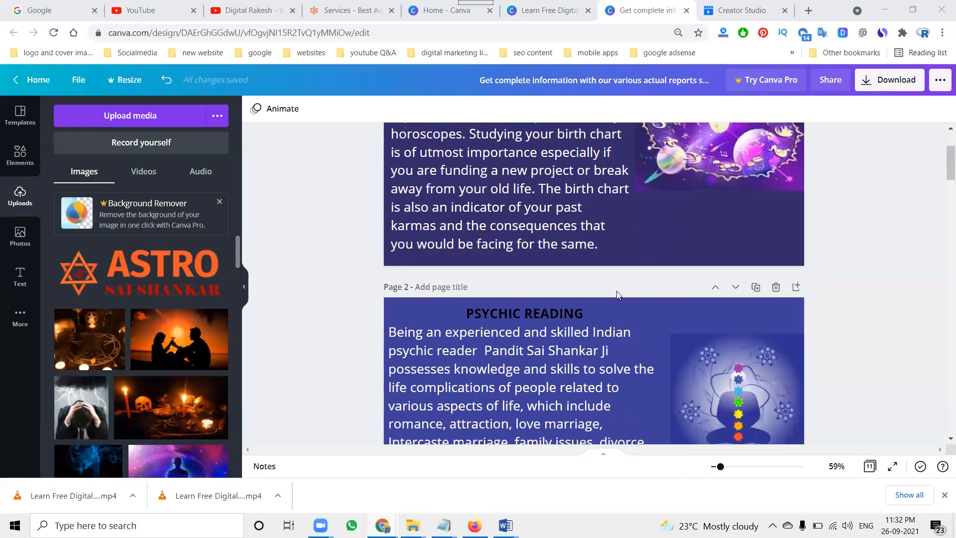
scroll(618, 297, down, 15)
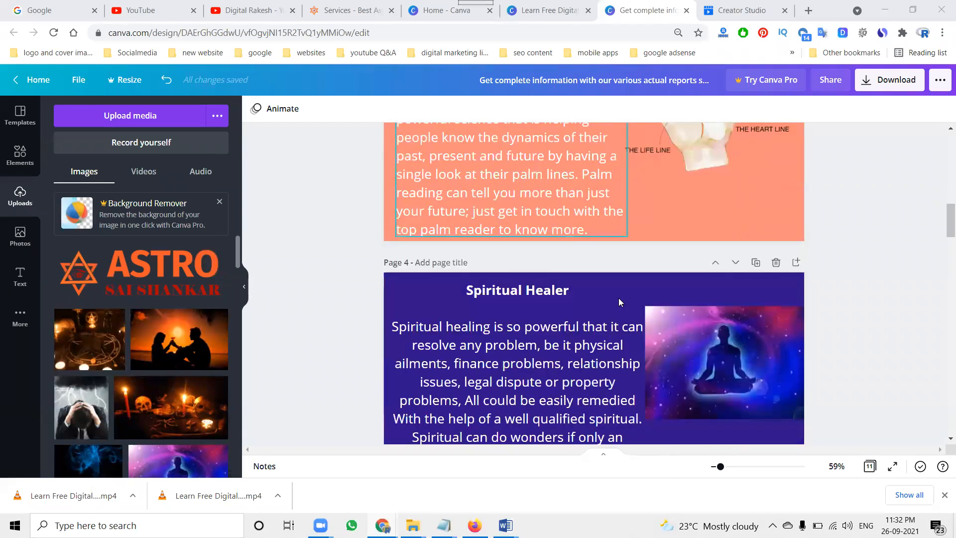
scroll(618, 298, down, 20)
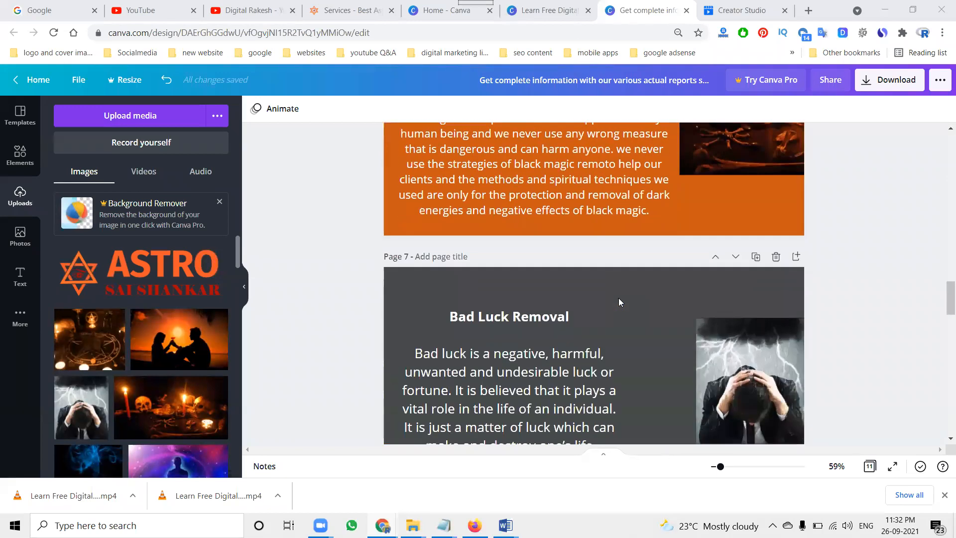
scroll(621, 305, down, 8)
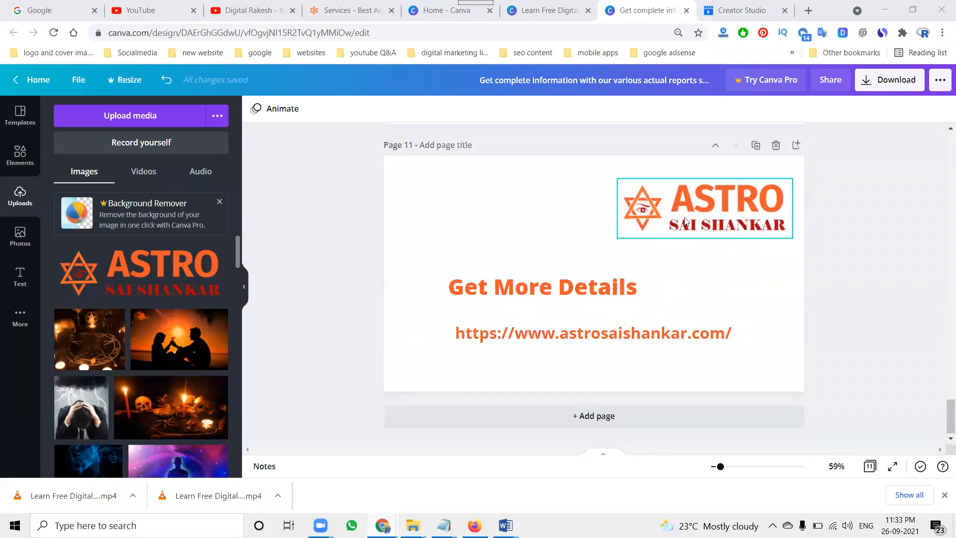
drag(570, 284, 570, 279)
click(559, 334)
drag(560, 334, 559, 326)
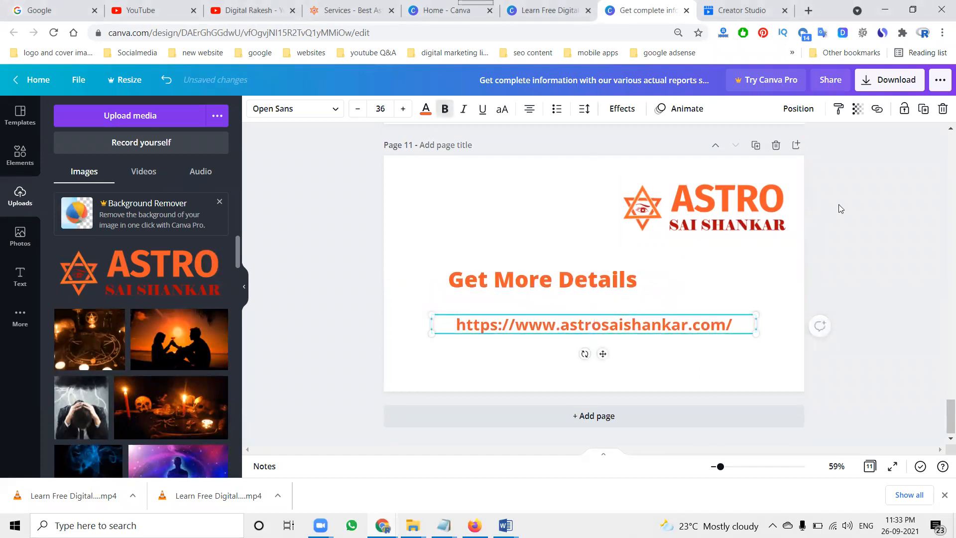
Step: Download the 11-page astrology design as an MP4 Video
click(881, 87)
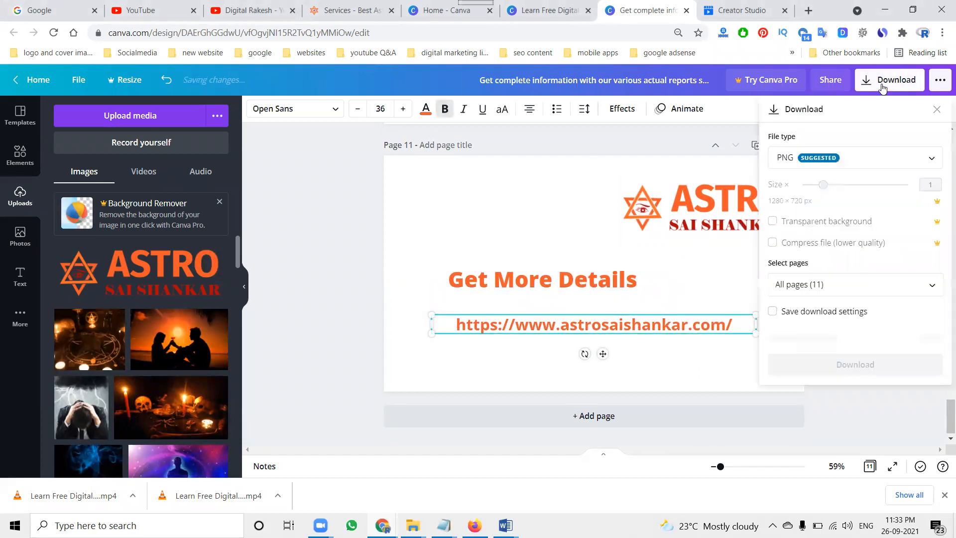
click(826, 159)
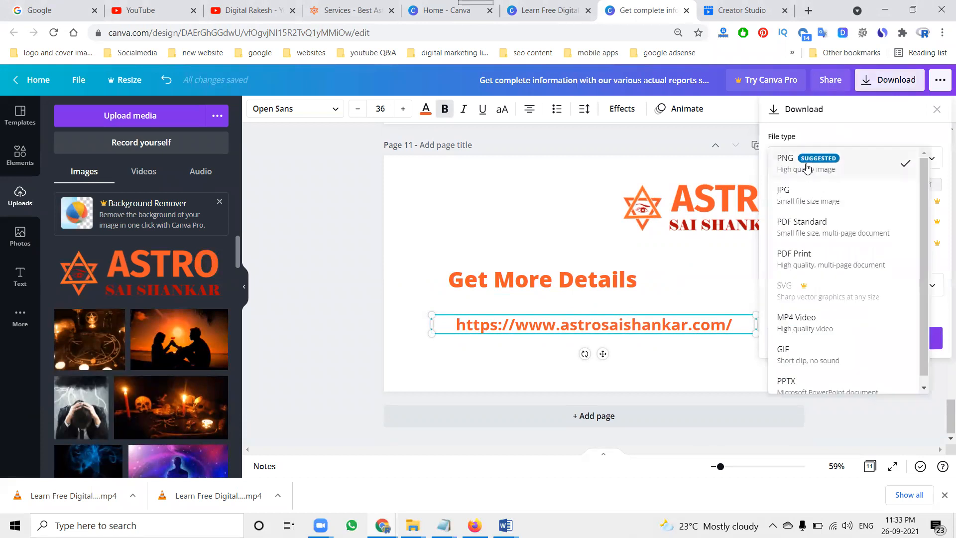
click(792, 318)
click(839, 255)
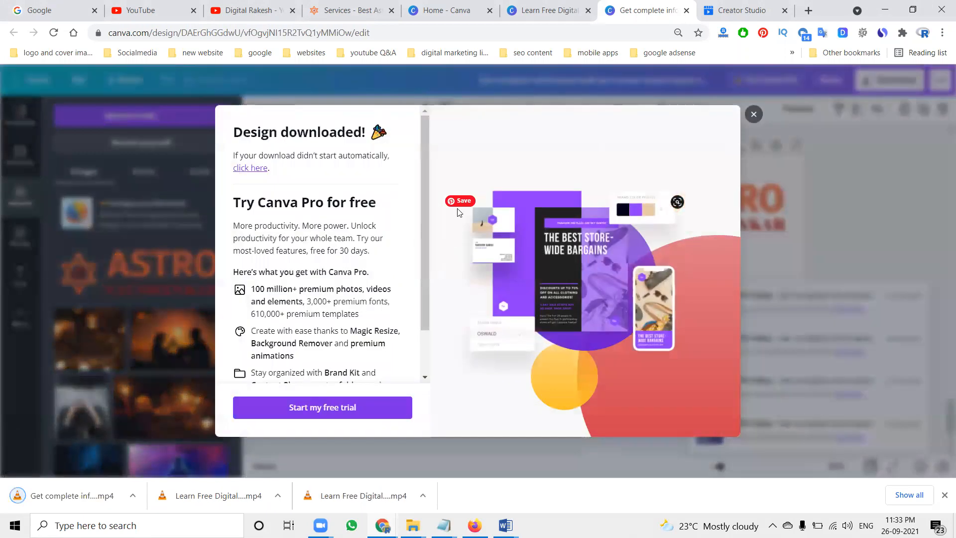
Step: Close the download dialog and play the downloaded MP4, scrubbing through its pages to review it
click(753, 114)
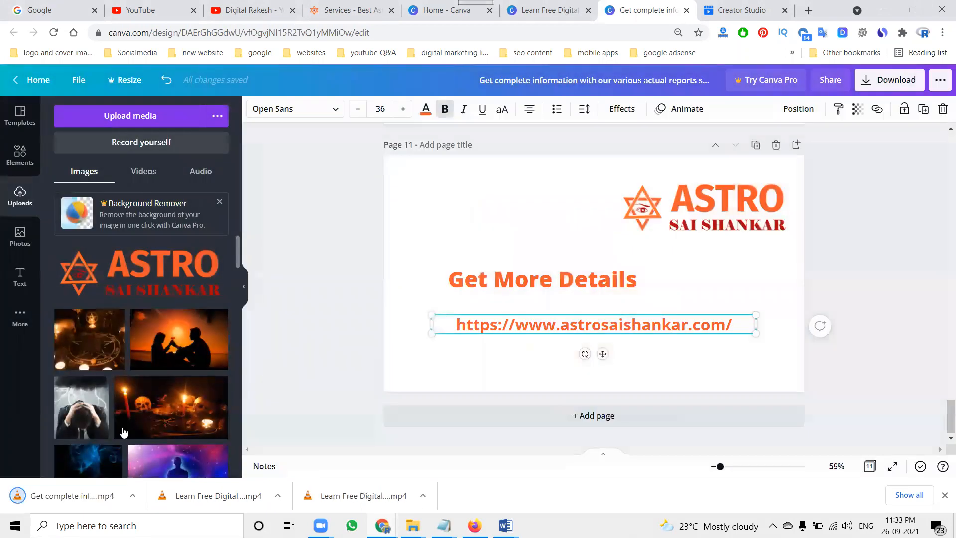
click(78, 492)
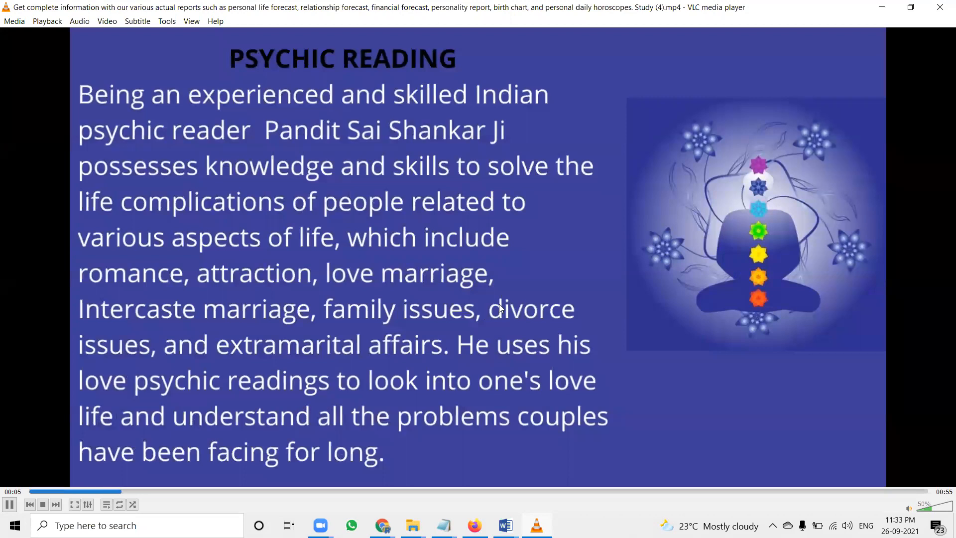
click(32, 491)
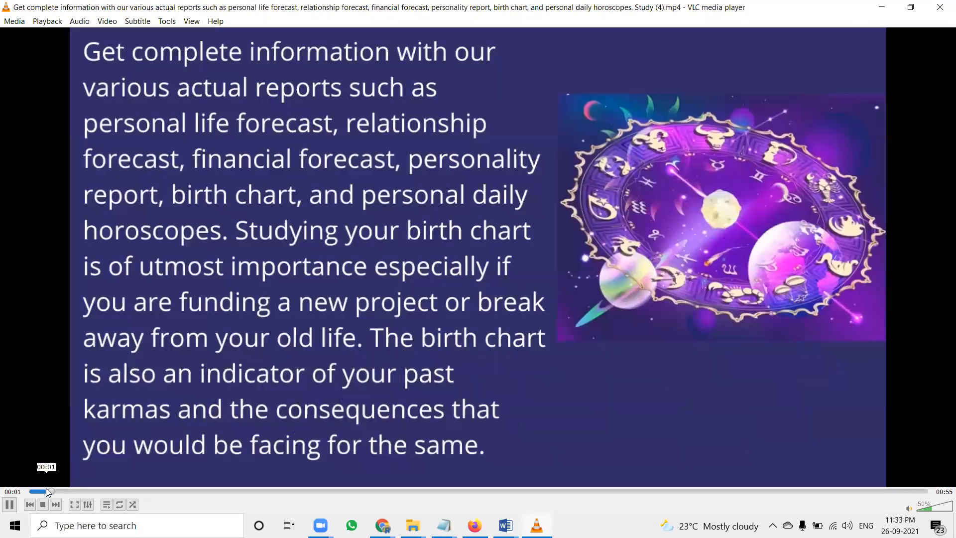
click(287, 492)
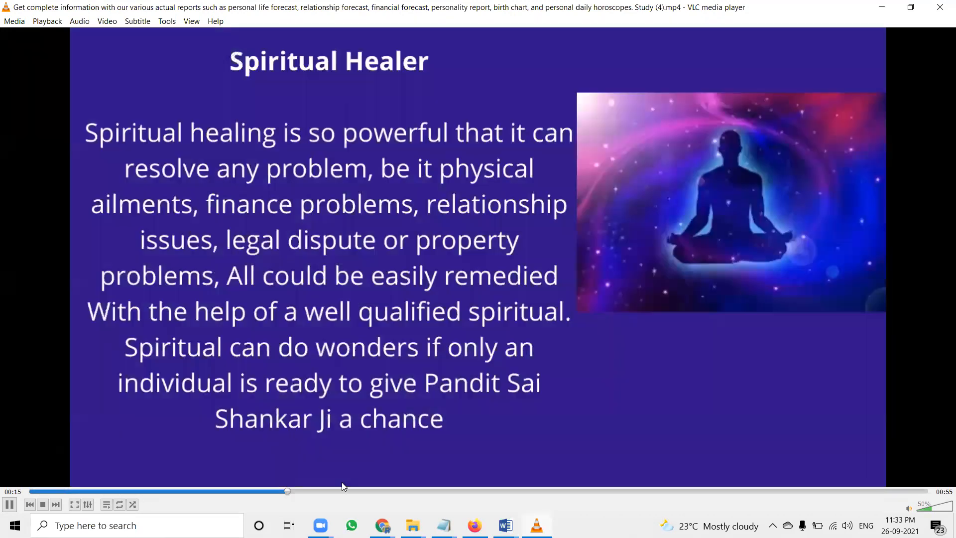
click(444, 491)
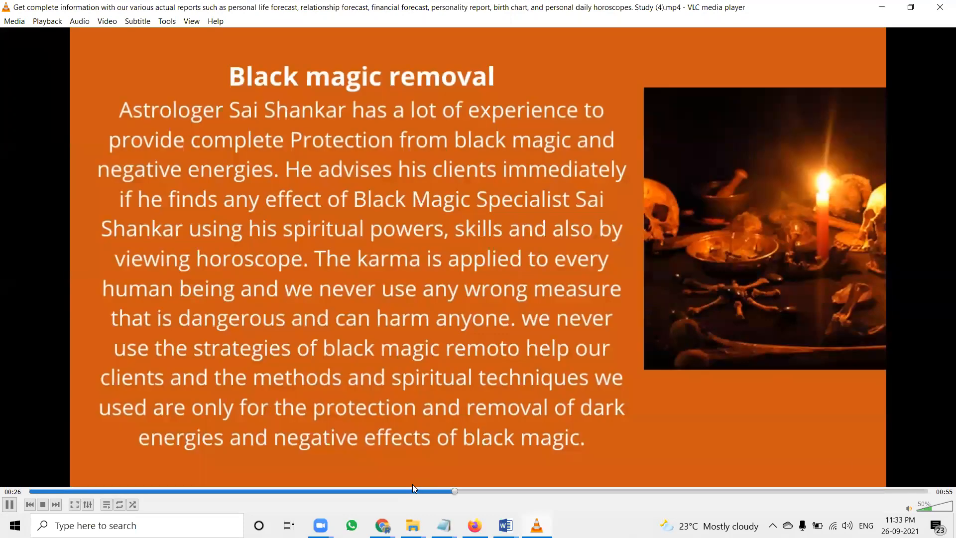
click(841, 491)
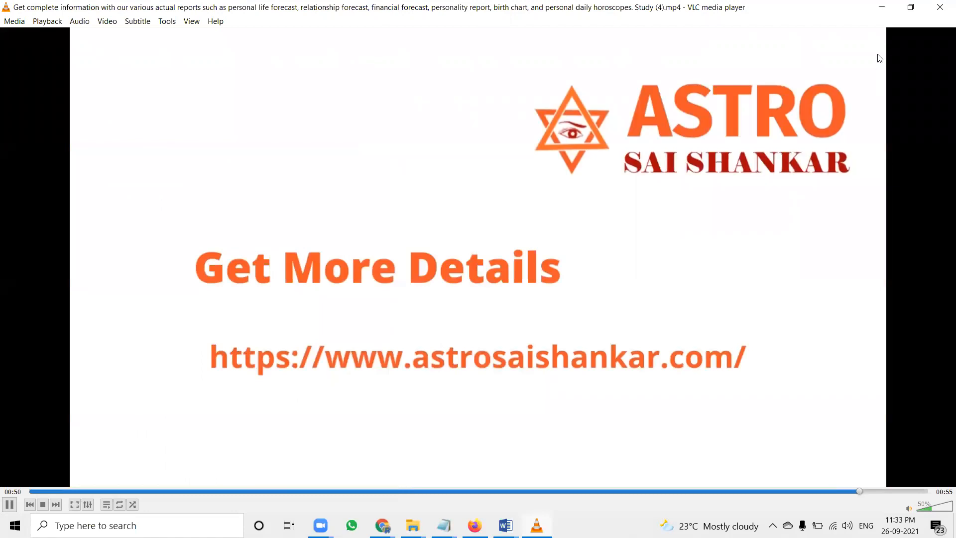
click(940, 7)
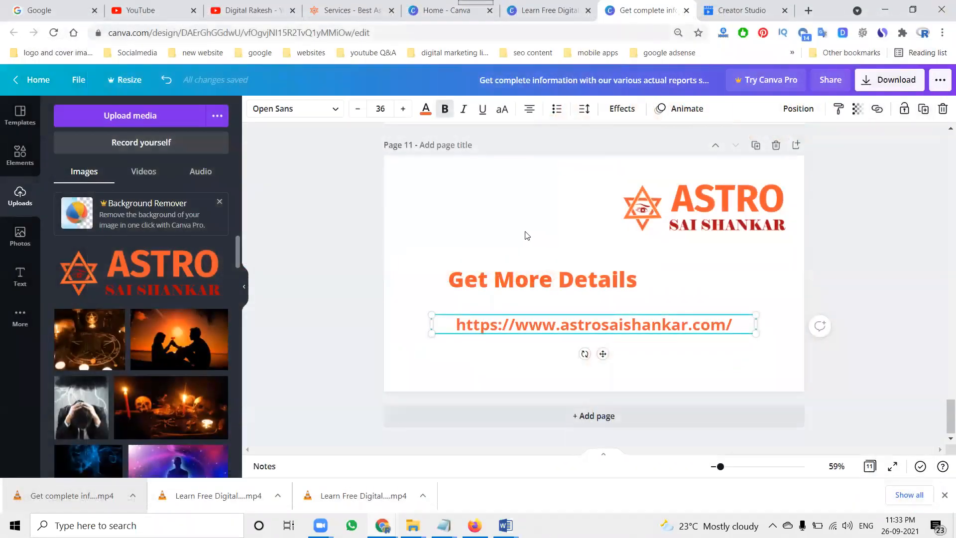
click(527, 235)
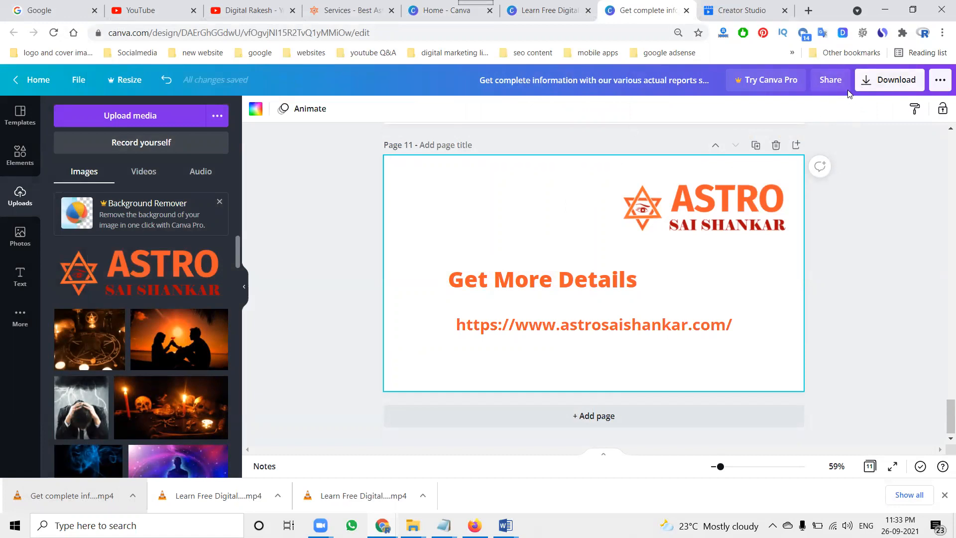
scroll(578, 233, up, 4)
click(546, 246)
click(672, 204)
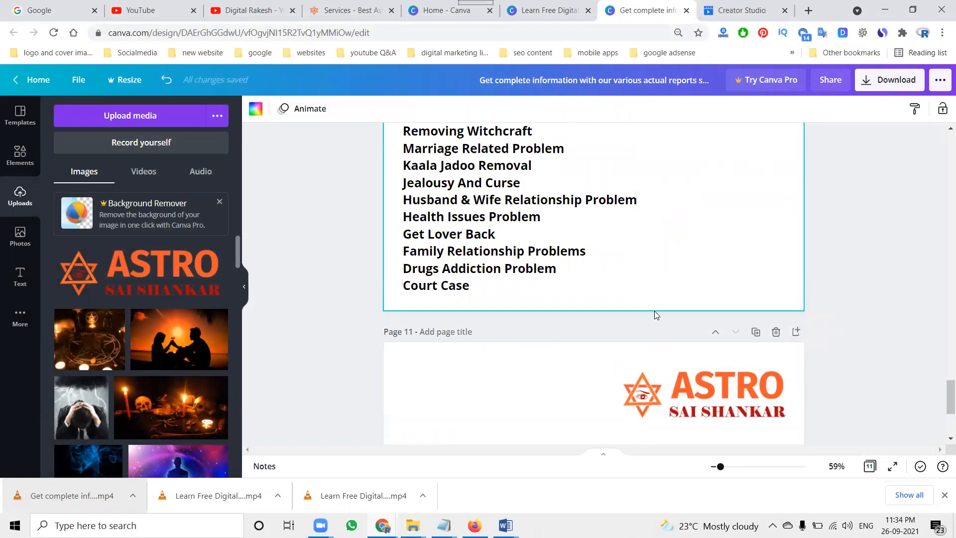
scroll(655, 315, up, 5)
click(547, 10)
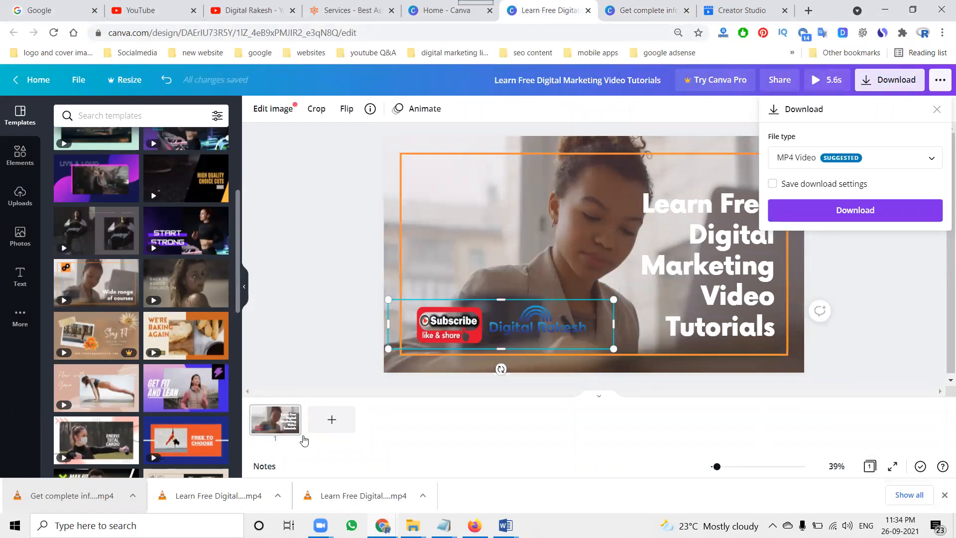
click(327, 424)
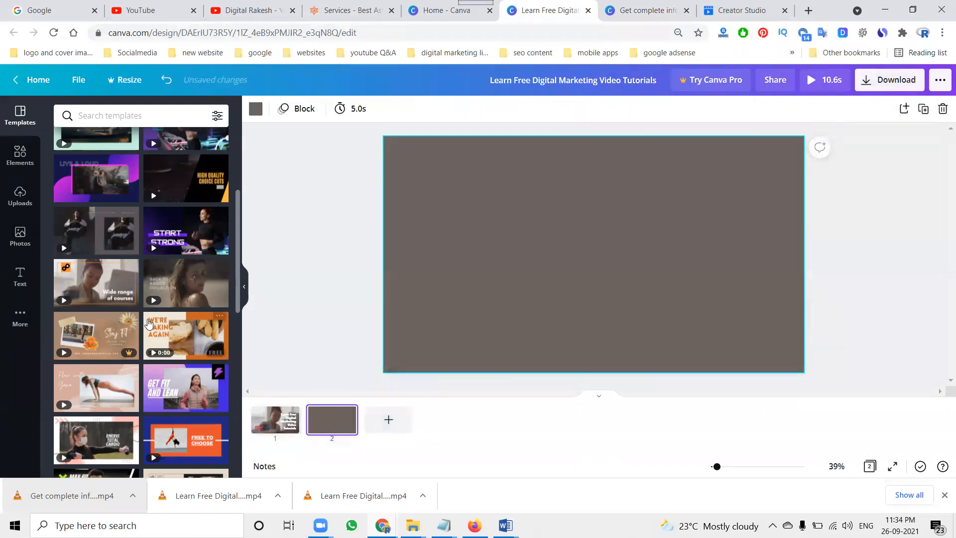
click(167, 292)
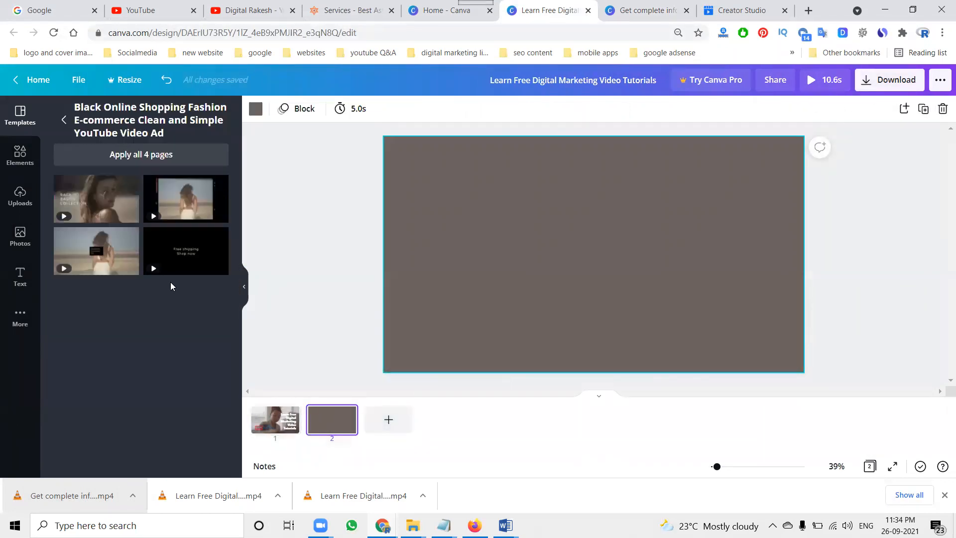
click(170, 269)
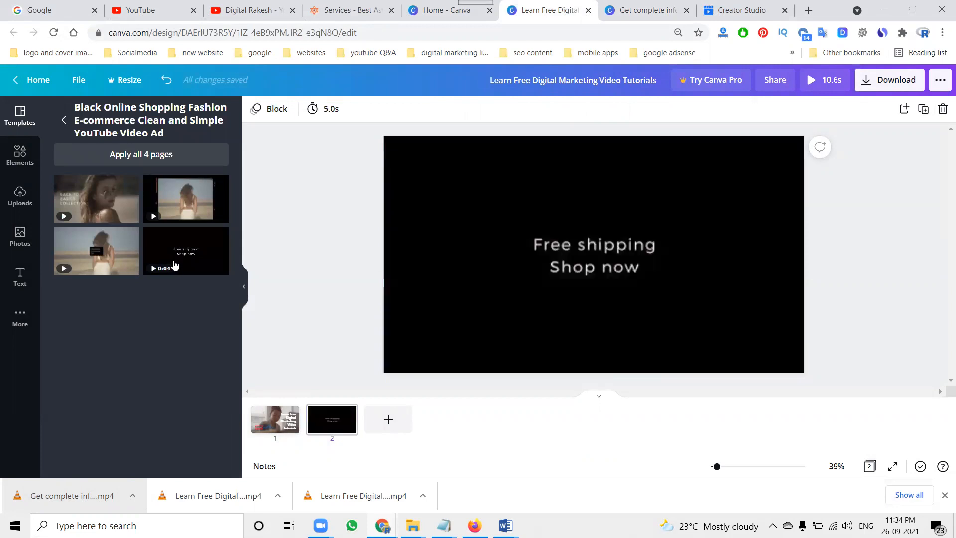
click(387, 424)
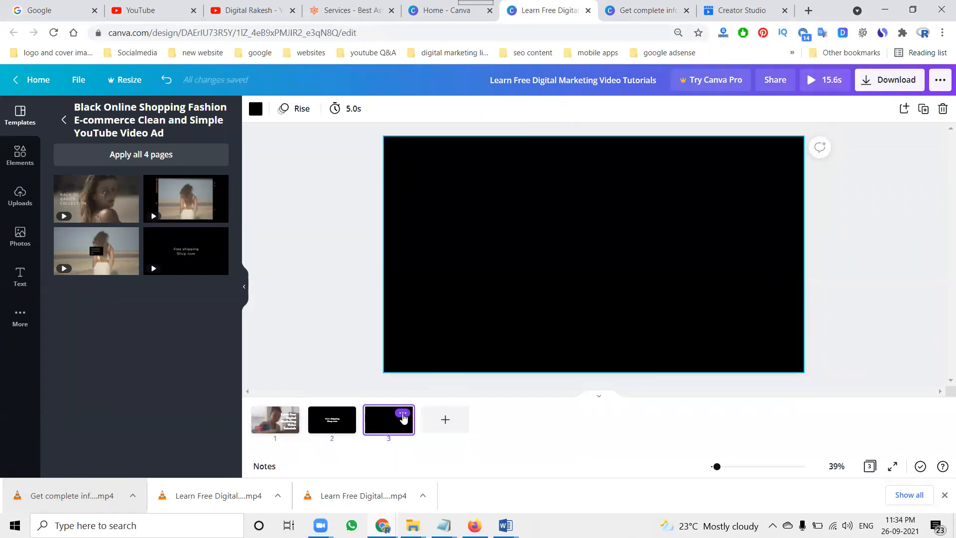
click(403, 413)
click(445, 372)
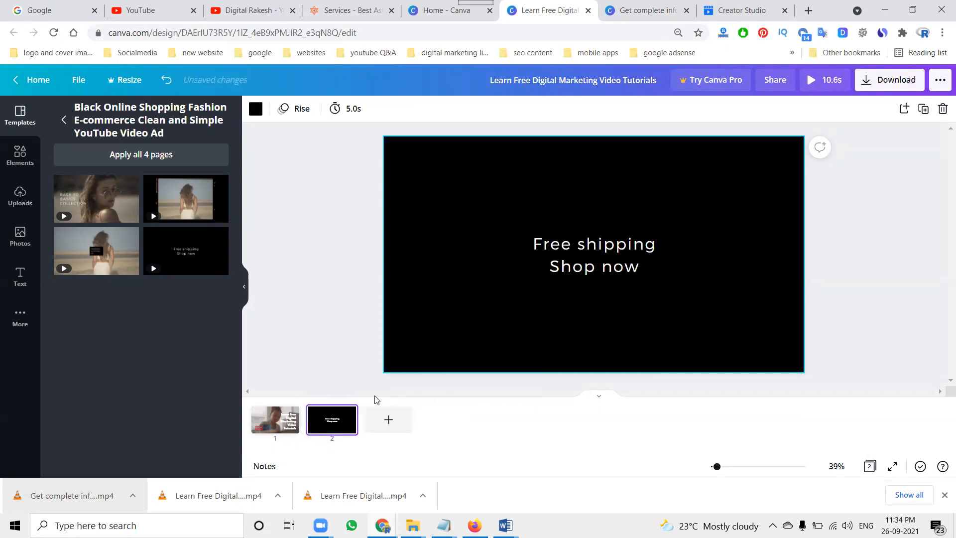
click(346, 413)
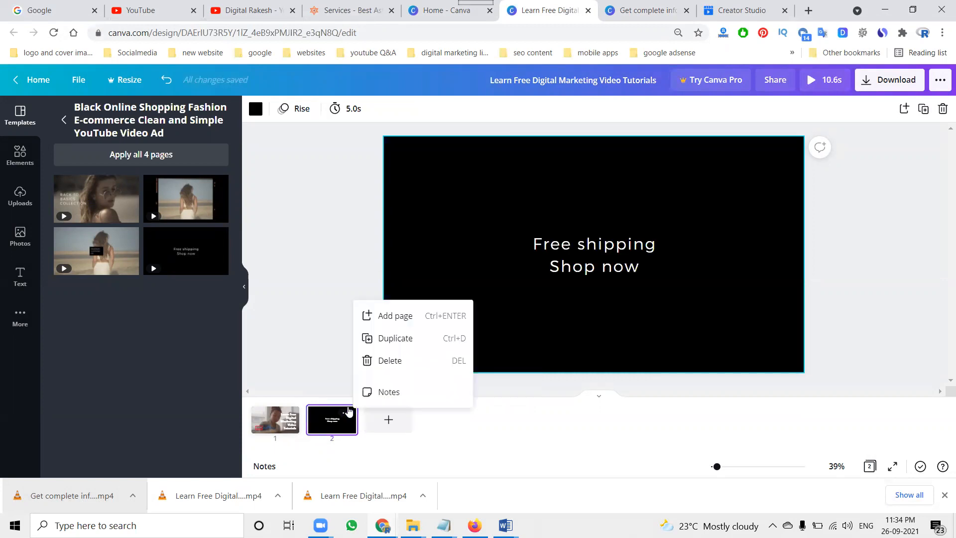
click(379, 367)
click(637, 5)
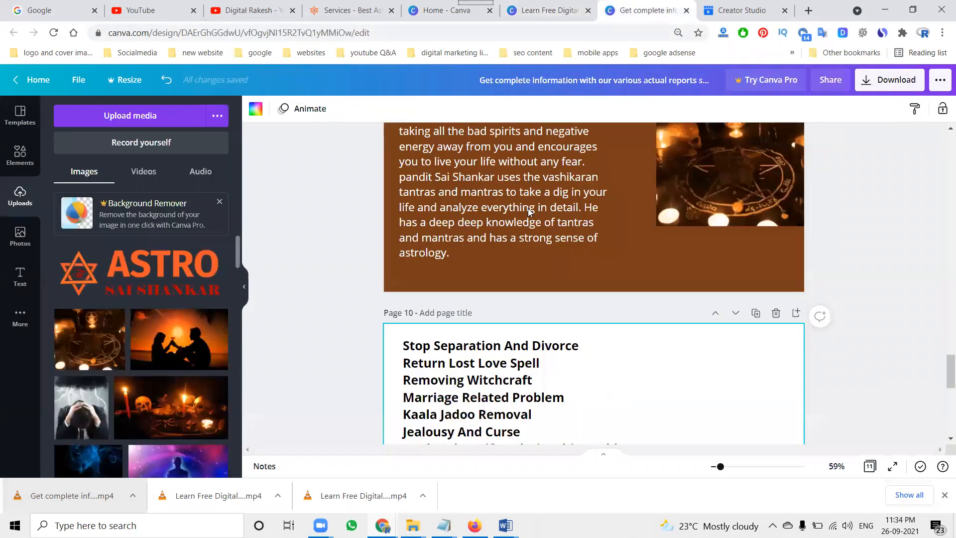
scroll(492, 309, down, 8)
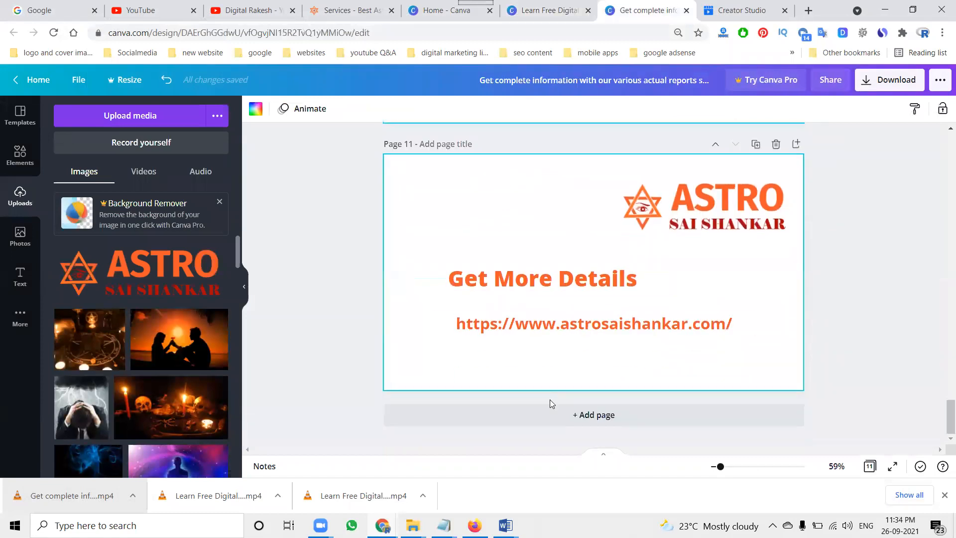
click(547, 9)
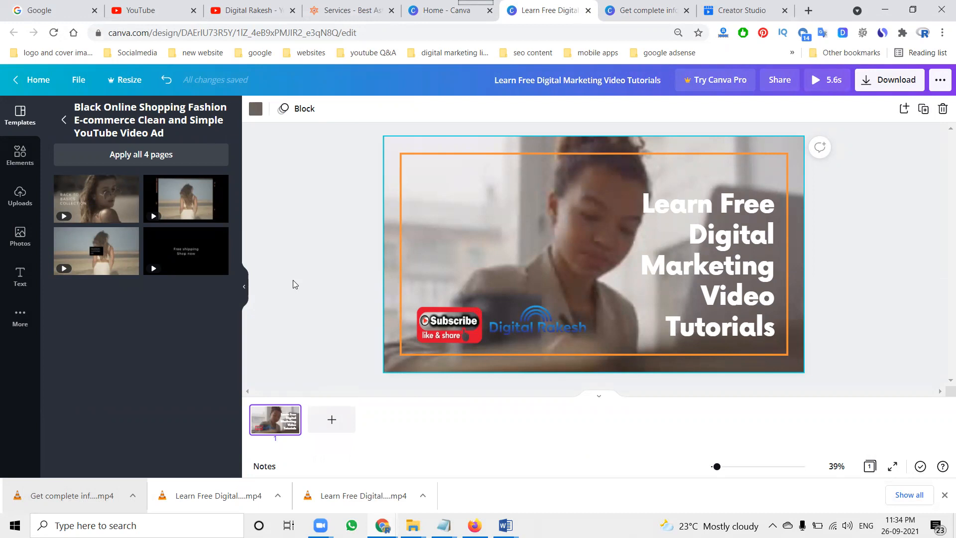
Step: Start a new blank Slideshow Video design from the Video category on the Canva home page
click(443, 10)
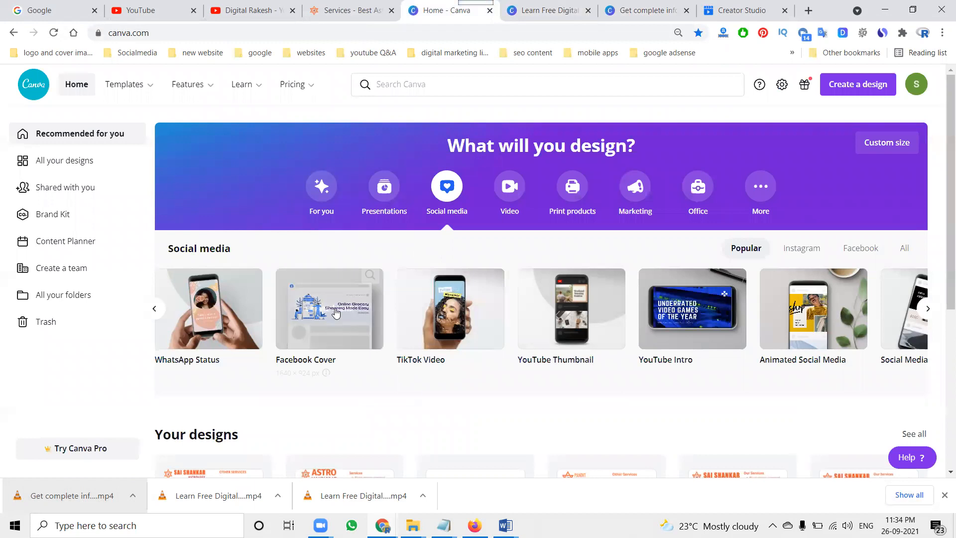
click(509, 187)
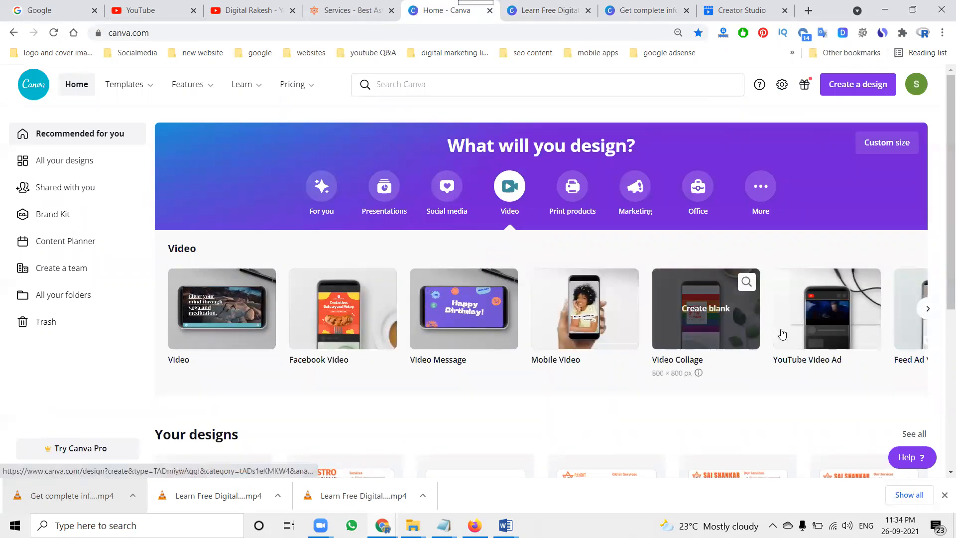
click(927, 308)
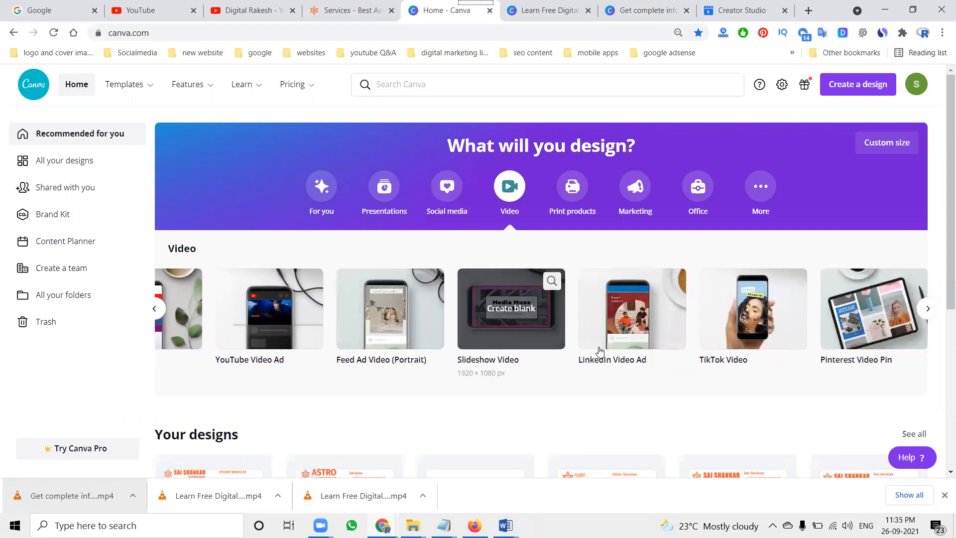
click(527, 339)
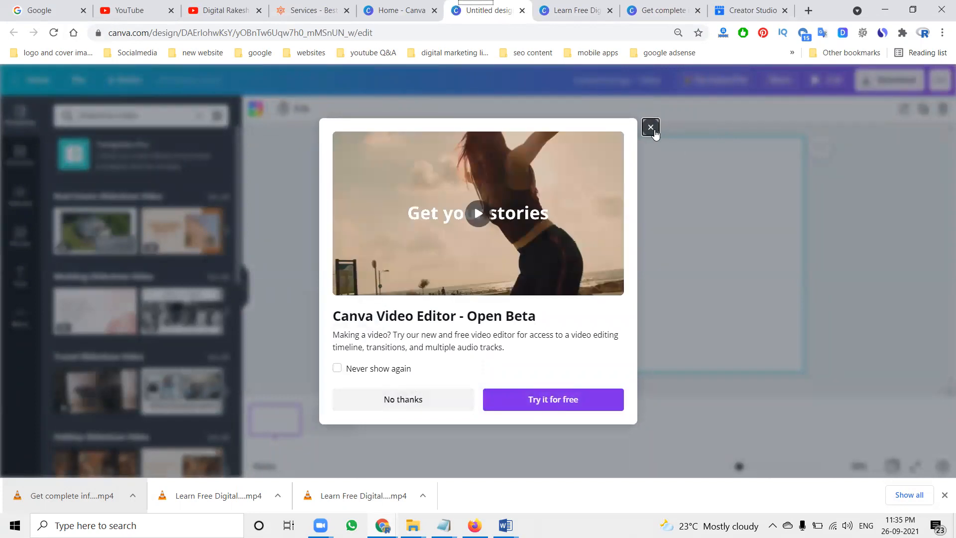
click(650, 128)
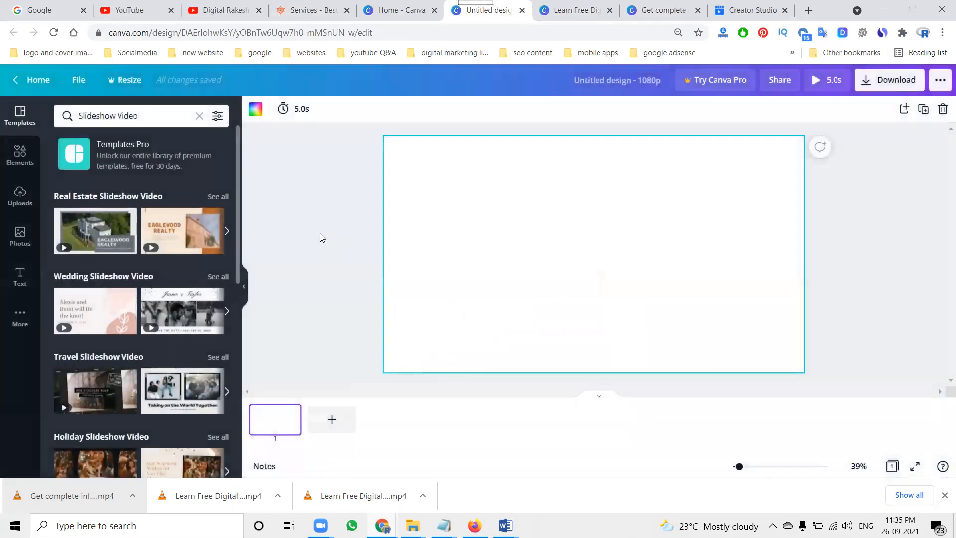
Step: Apply the 'Your trusted realtor' page of the Grey Minimalism Real Estate Residential Slideshow Video template
click(92, 228)
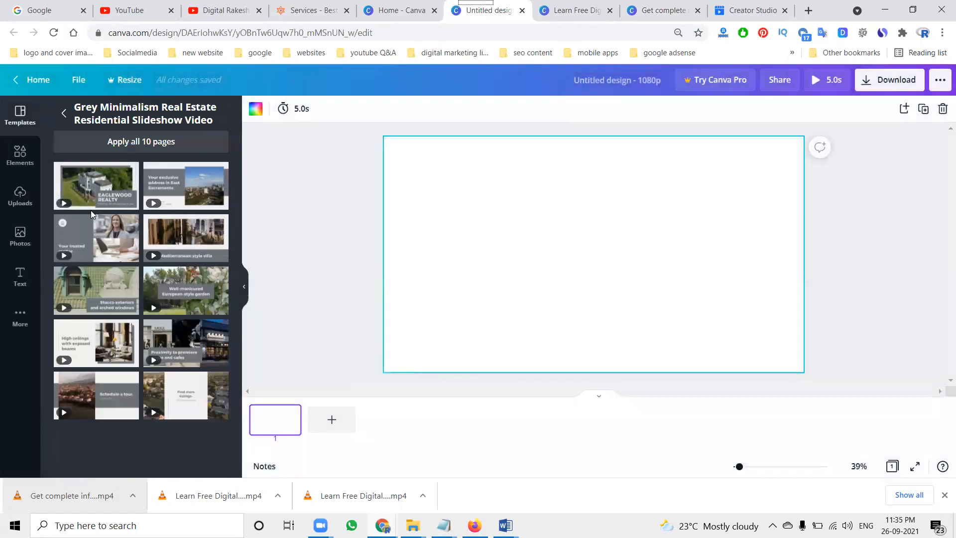
click(104, 250)
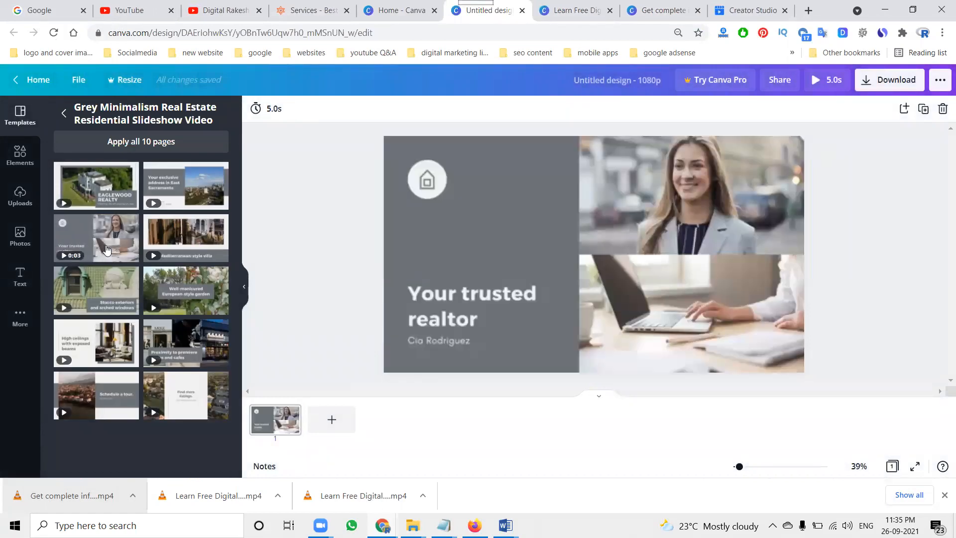
Step: Replace the heading text with 'Learn Free Digital Marketing Course Videos'
click(642, 273)
double_click(452, 297)
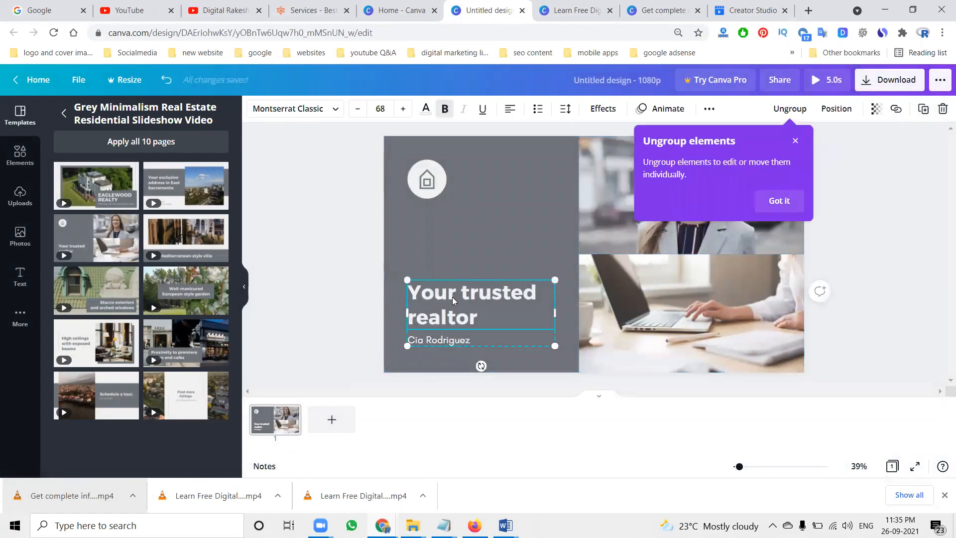
triple_click(453, 298)
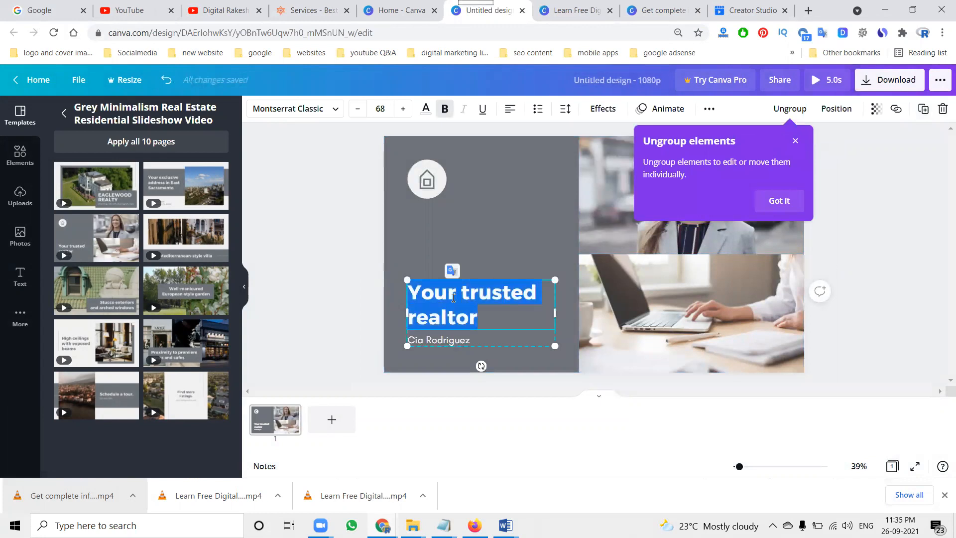
text(Learn Free Di)
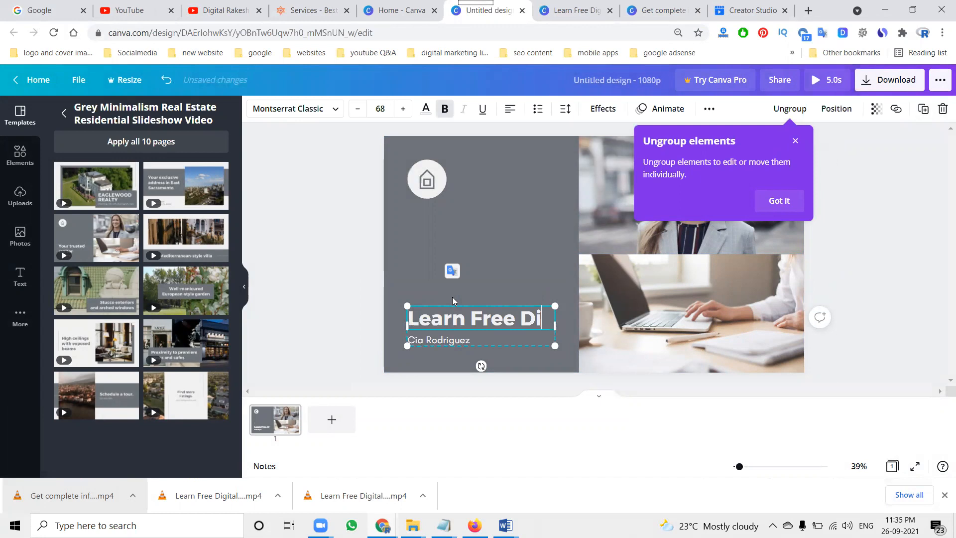
text(gital Marke)
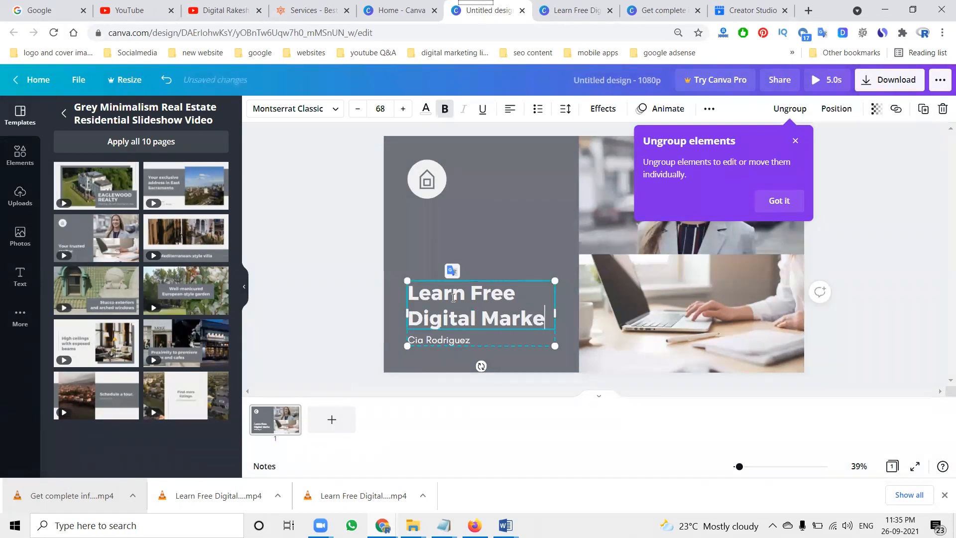
text(ting Course V)
text(ideos)
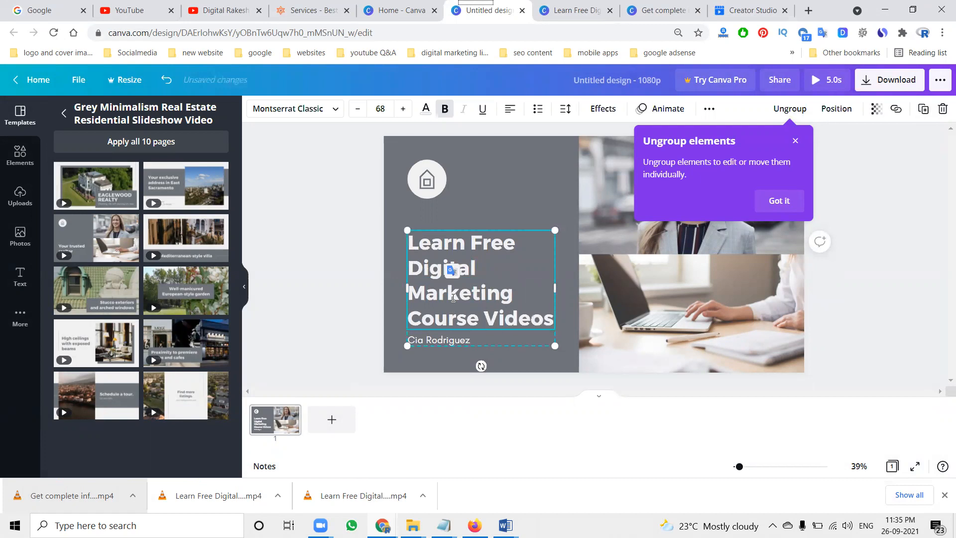
Step: Replace the name line under the heading with 'Digital Rakesh'
click(436, 336)
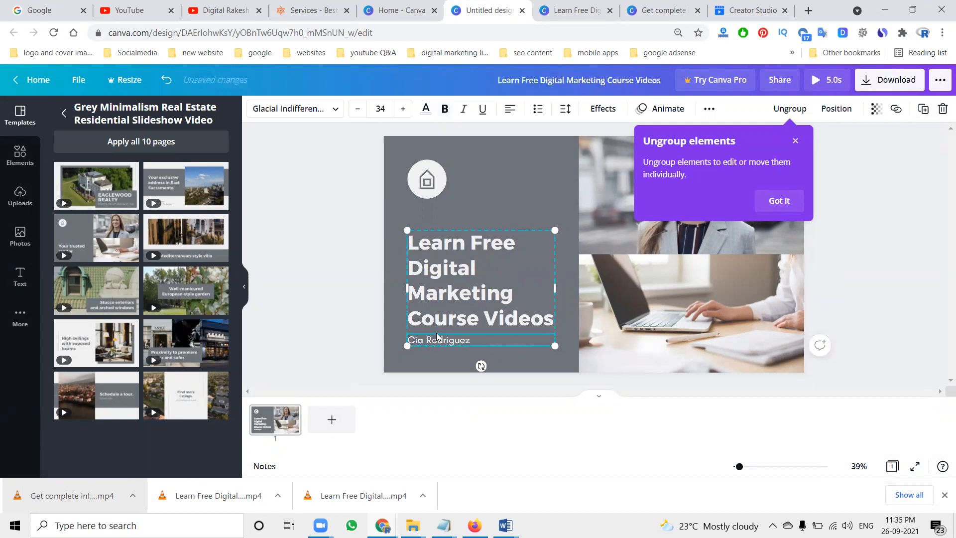
double_click(436, 335)
text(D)
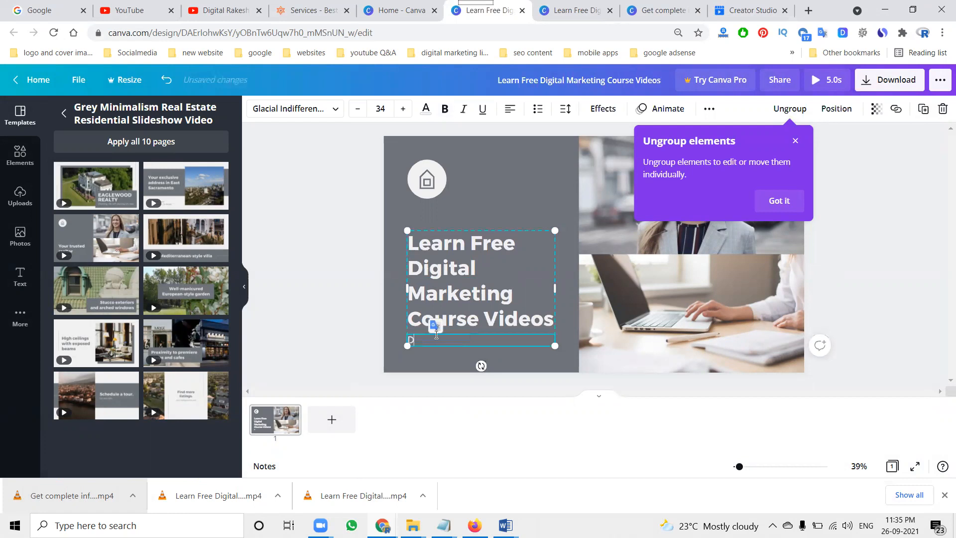
text(igital Rakesh)
Step: Add the uploaded Subscribe and Digital Rakesh logo image to the page
click(20, 195)
click(145, 248)
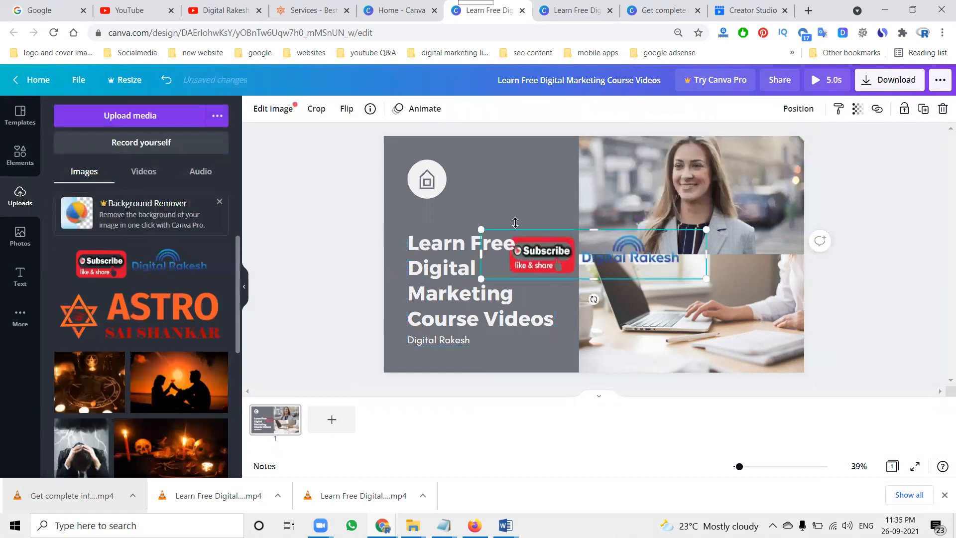
Step: Delete the house icon and move the Subscribe and Digital Rakesh logo into the page's top-left corner, resizing it slightly
click(441, 185)
key(Delete)
drag(585, 247, 478, 171)
drag(600, 203, 582, 199)
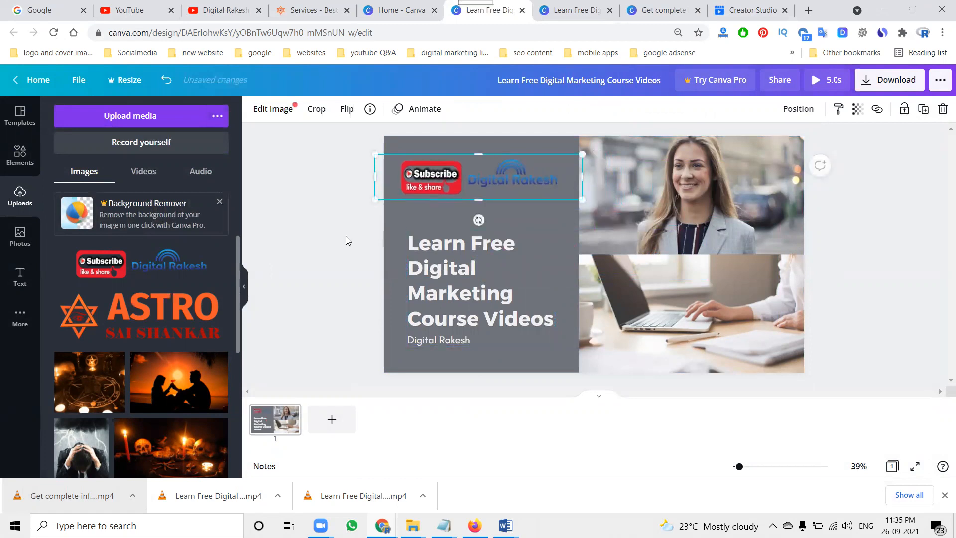
Step: Download the design as an MP4 video
click(346, 241)
click(868, 91)
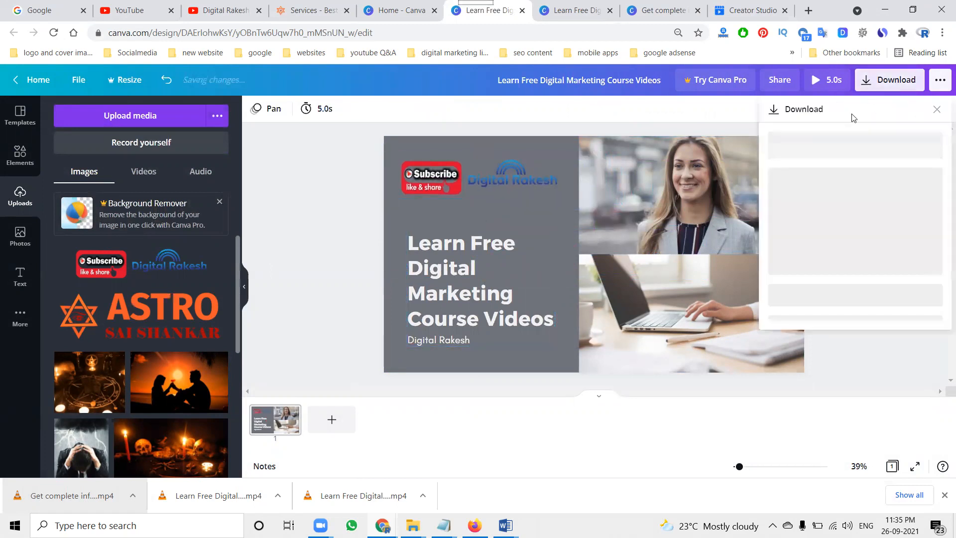
click(821, 210)
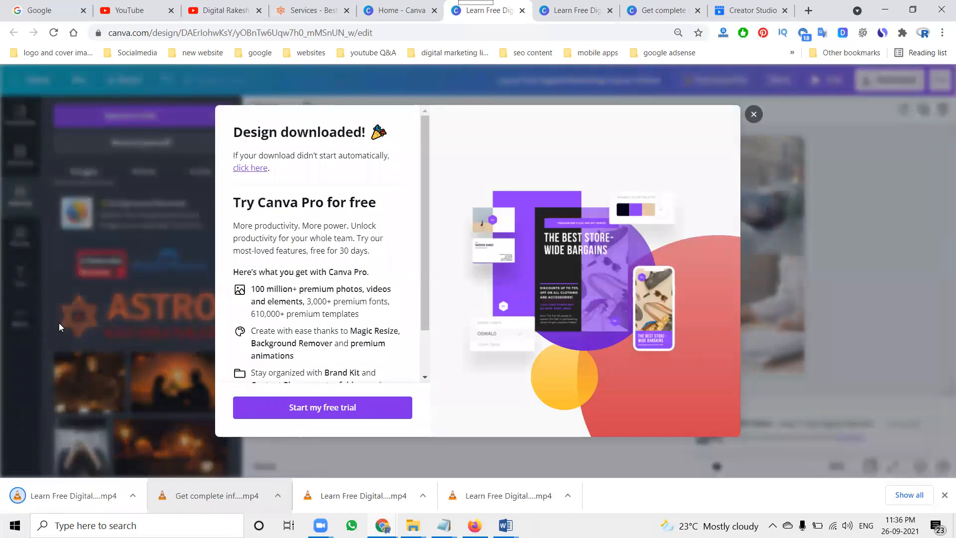
Step: Open the downloaded MP4 in VLC media player, play it through, and close the player
click(86, 493)
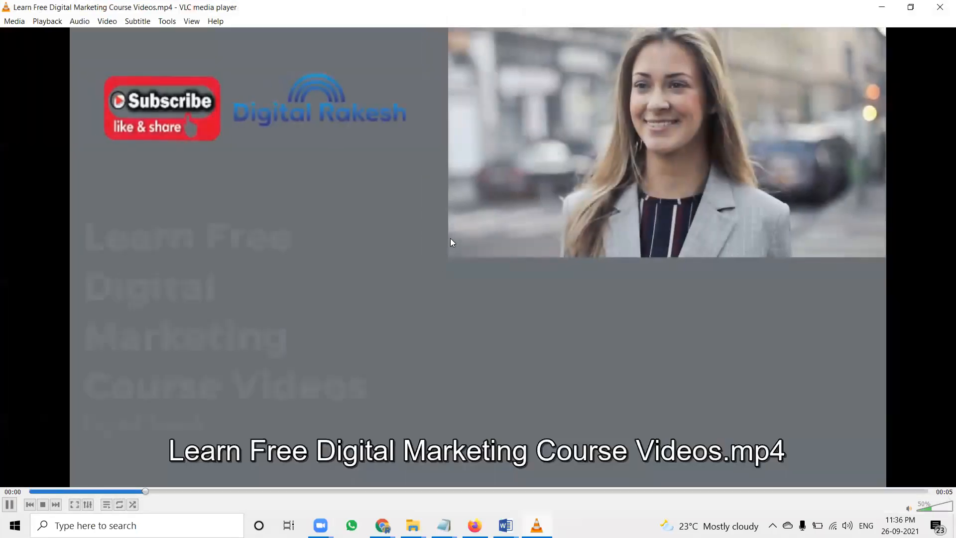
scroll(450, 238, up, 5)
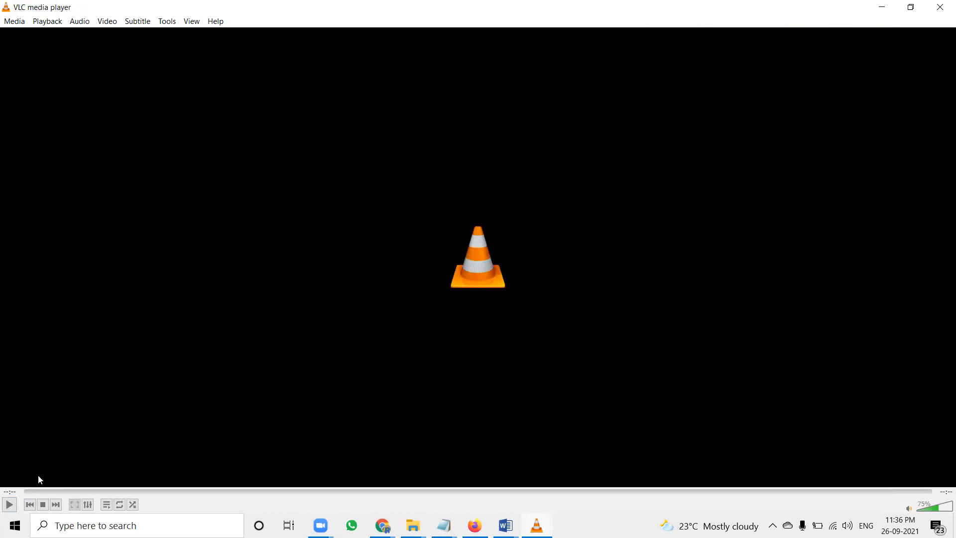
click(9, 505)
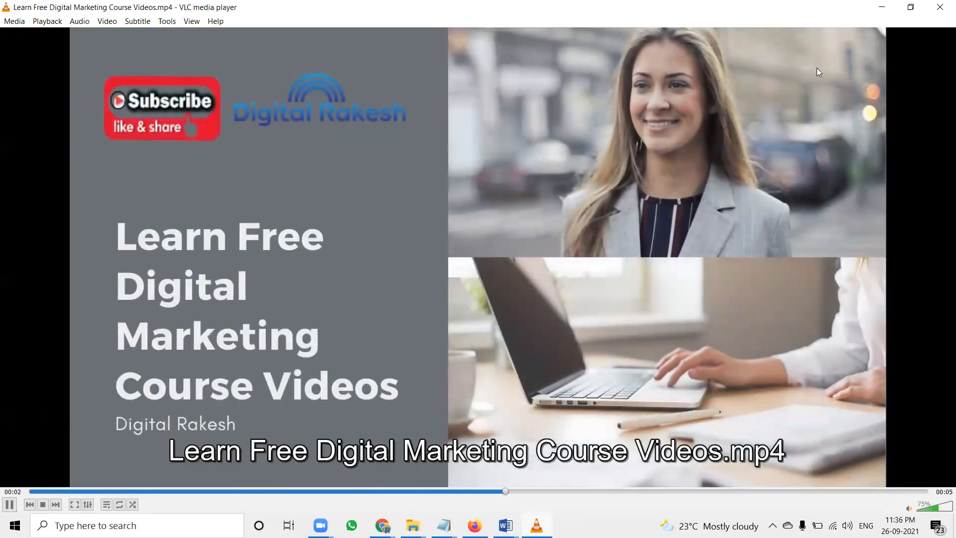
click(940, 8)
Step: Delete the woman's photo and move the laptop photo up, enlarging it toward the heading
click(754, 114)
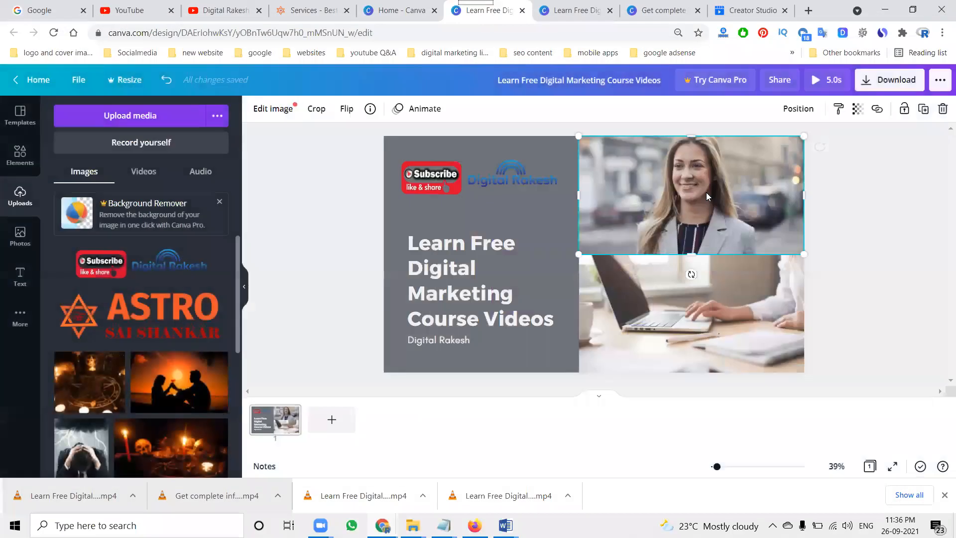
key(Delete)
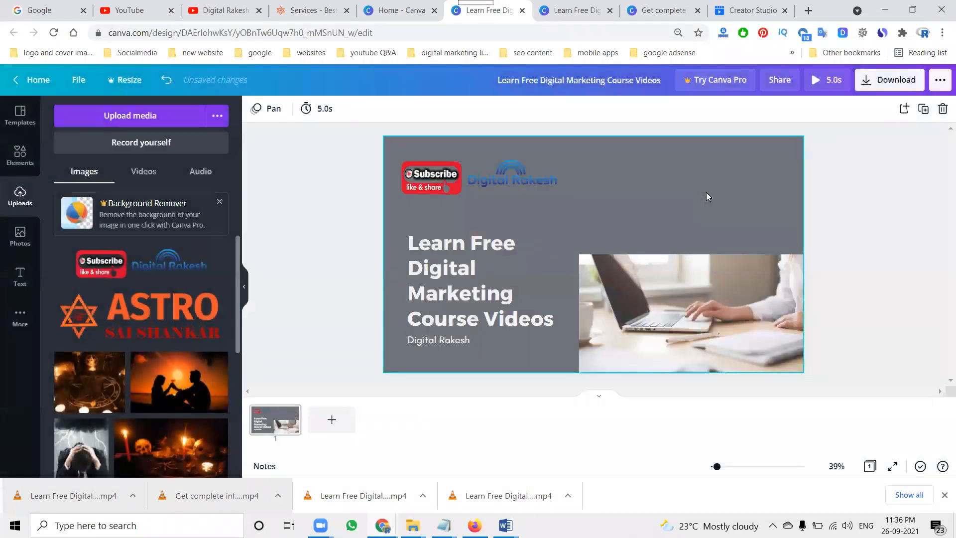
drag(638, 284, 635, 240)
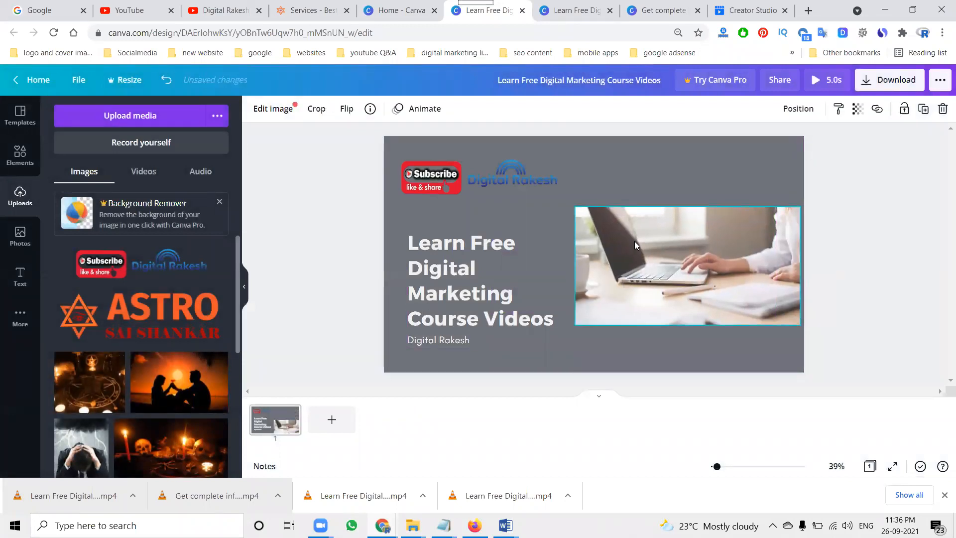
drag(575, 326, 554, 336)
Step: Download the revised design again as an MP4 video
click(867, 194)
click(889, 79)
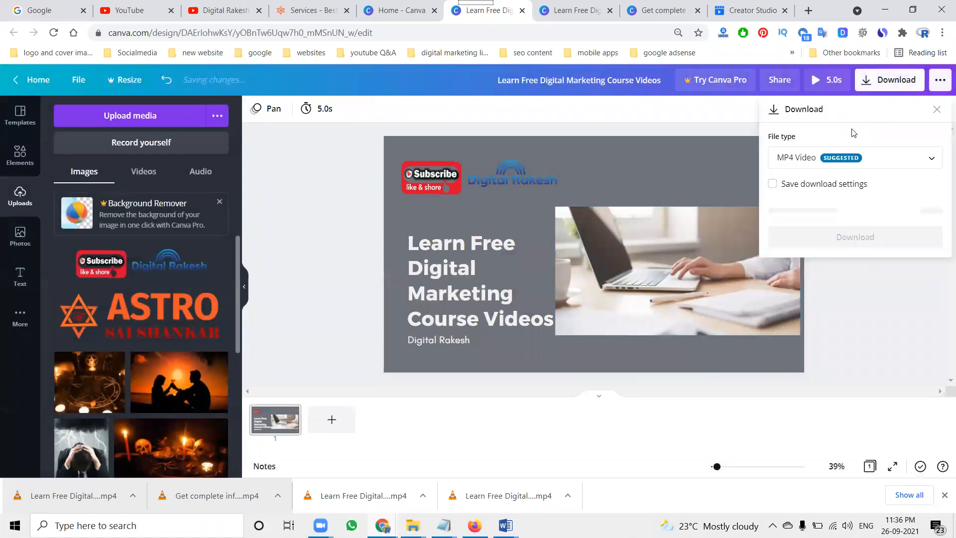
click(839, 212)
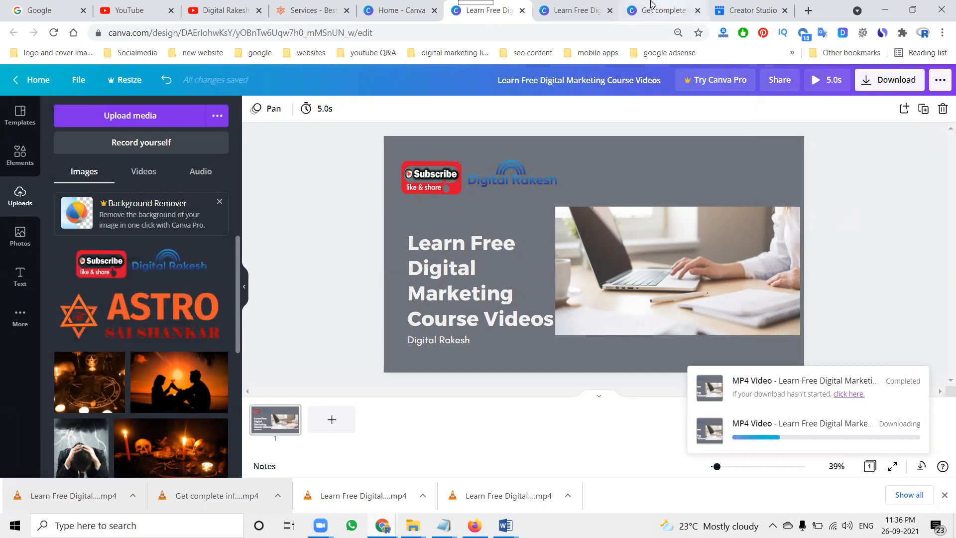
Step: Browse the other open Canva design, the Canva home page's video templates, and the Digital Rakesh YouTube channel tab
click(663, 12)
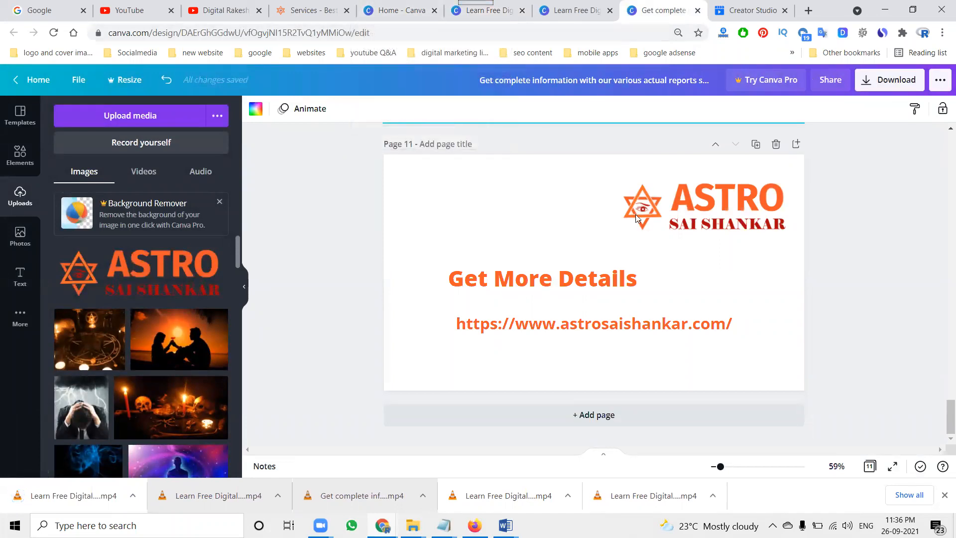
scroll(629, 244, up, 20)
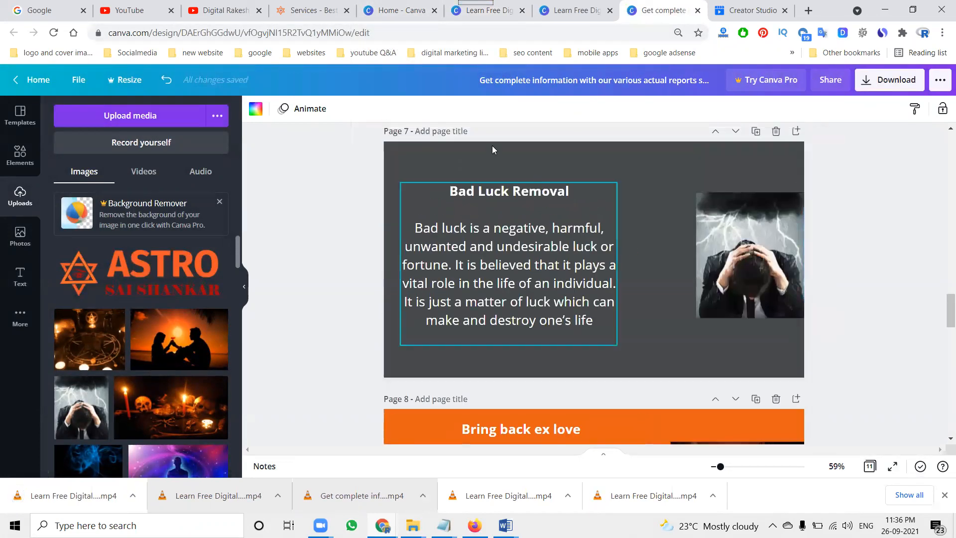
click(399, 11)
mouse_move(649, 324)
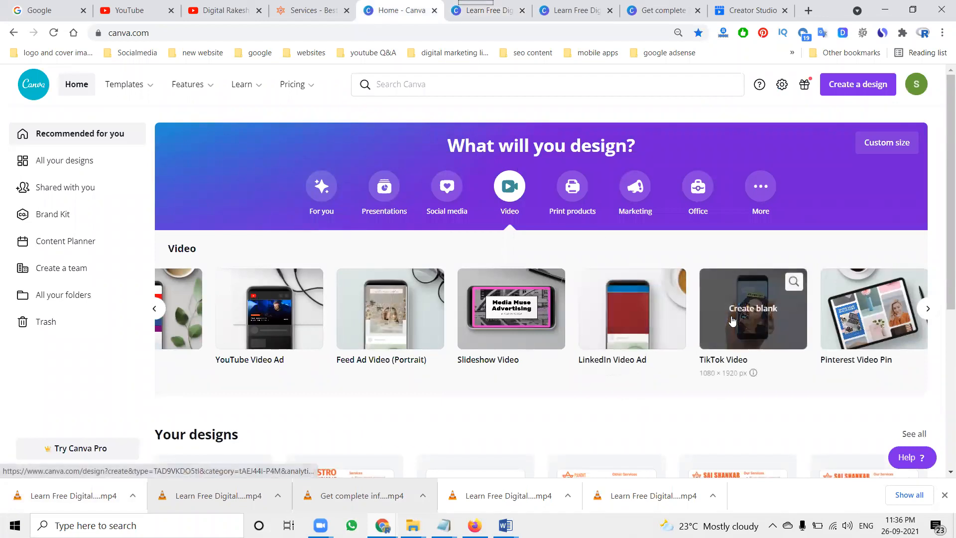
mouse_move(873, 315)
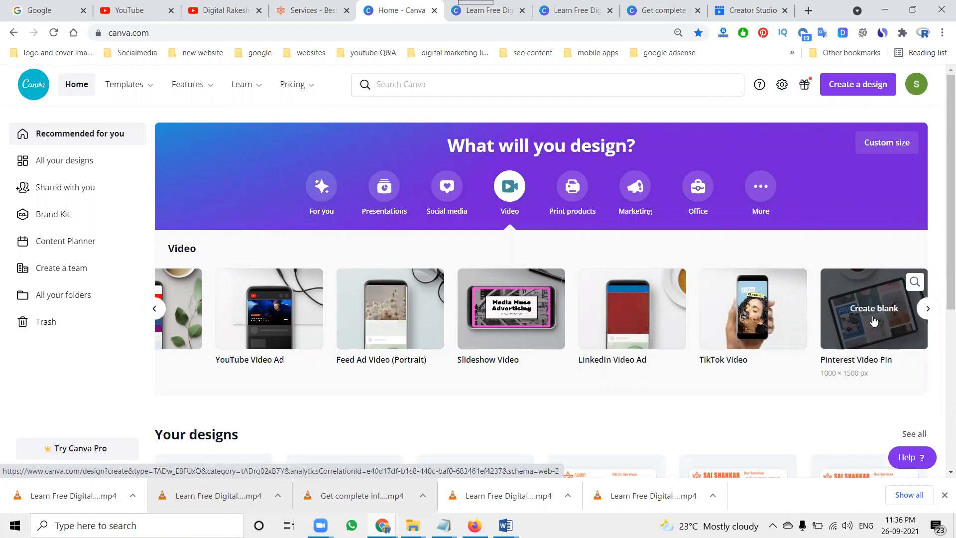
click(216, 7)
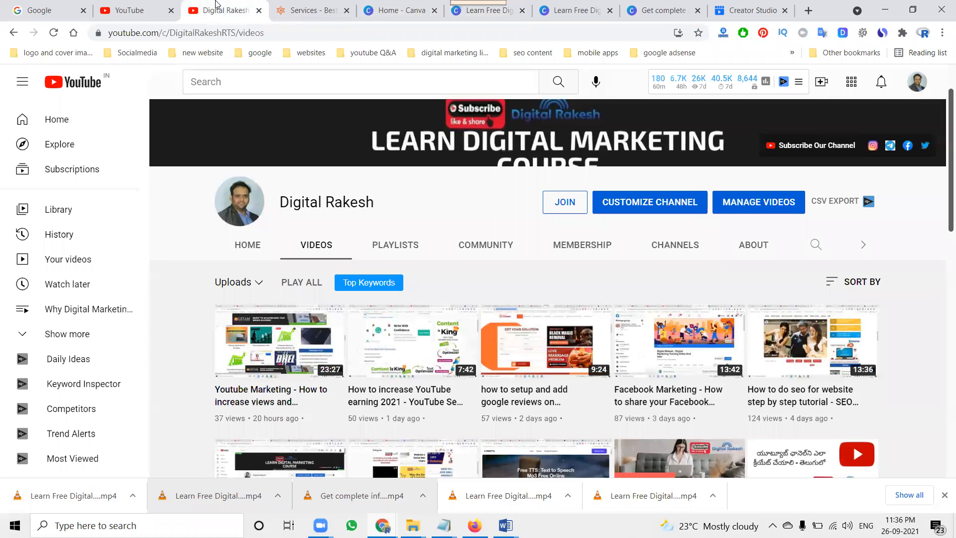